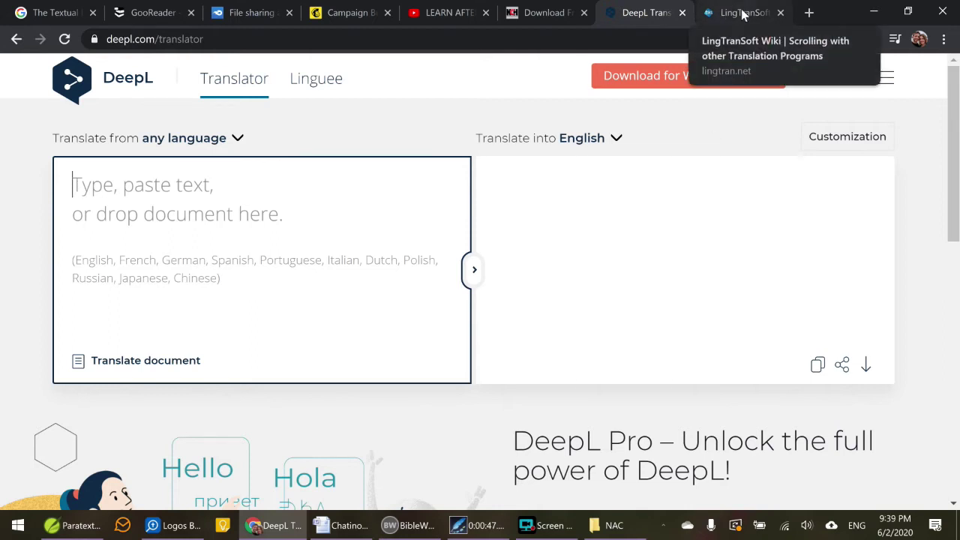
Put the browser away, view the open Logos Bible Software and BibleWorks windows, and return to Paratext
left_click(873, 12)
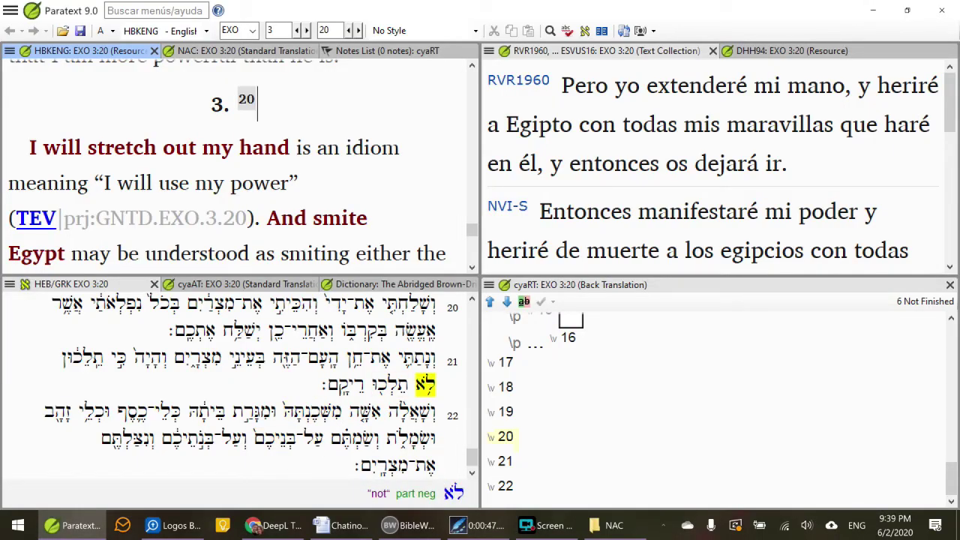
left_click(187, 527)
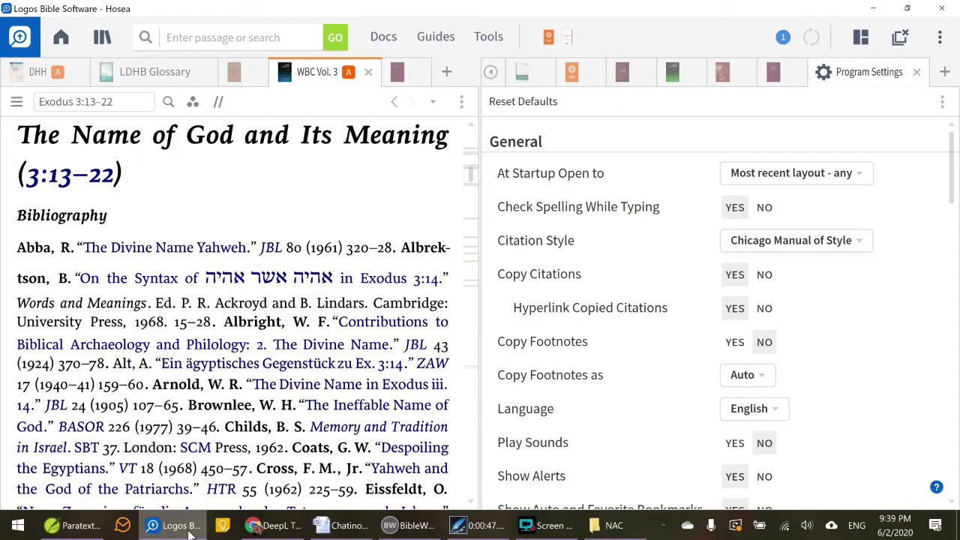
left_click(187, 527)
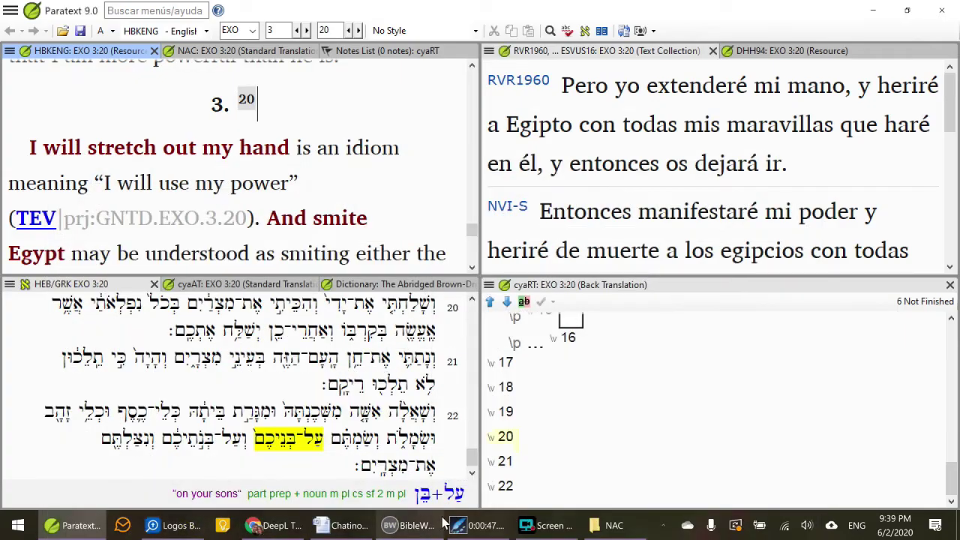
mouse_move(471, 528)
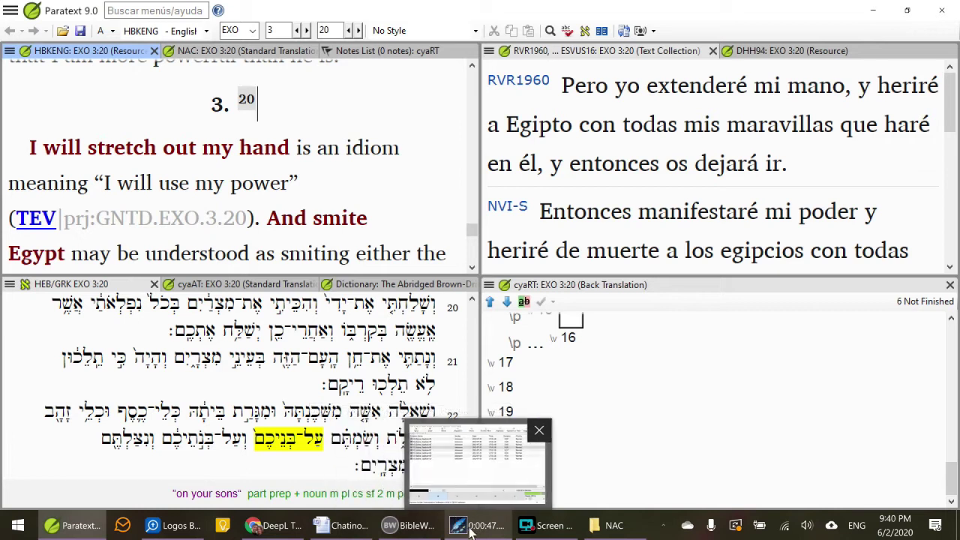
left_click(433, 529)
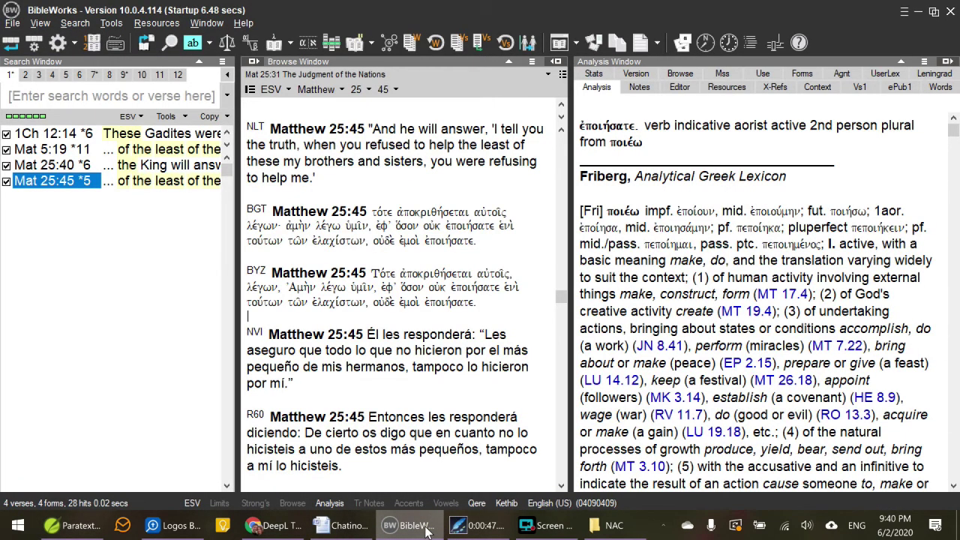
left_click(433, 525)
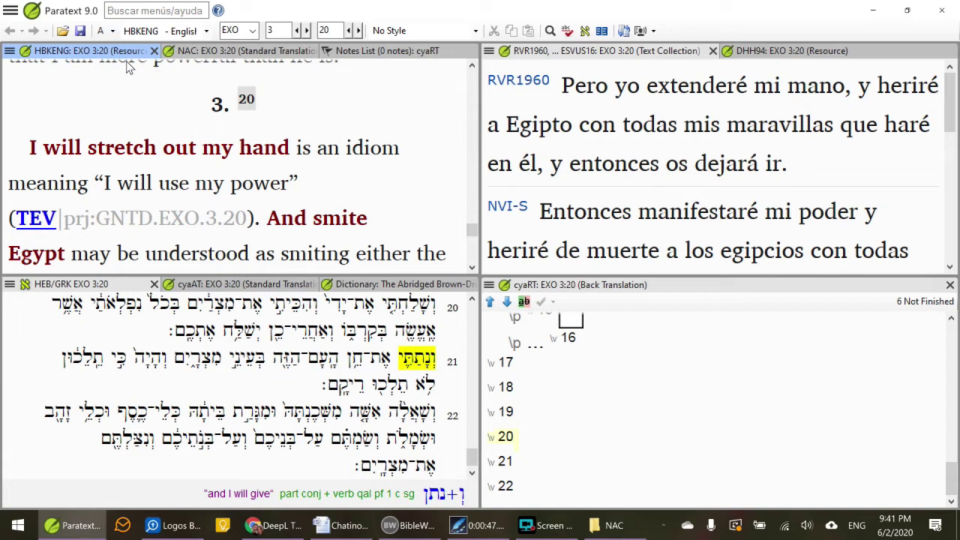
Show the NAC notes project and the cyaRT notes list, and return to the NAC project
left_click(223, 53)
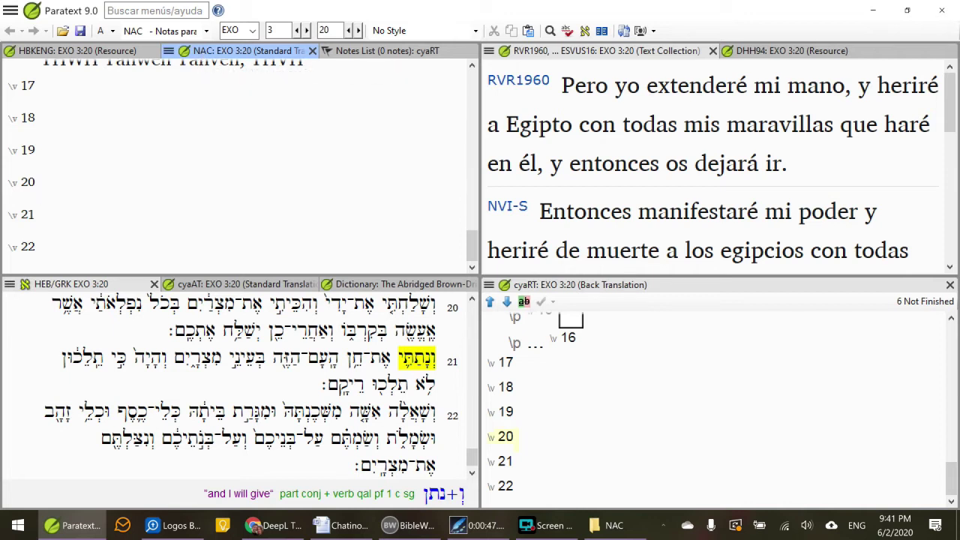
left_click(404, 52)
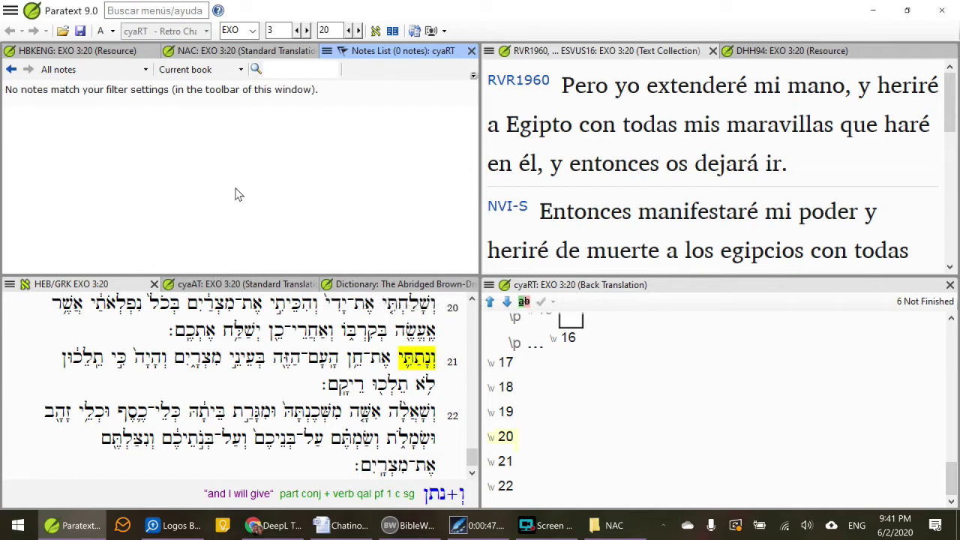
left_click(228, 51)
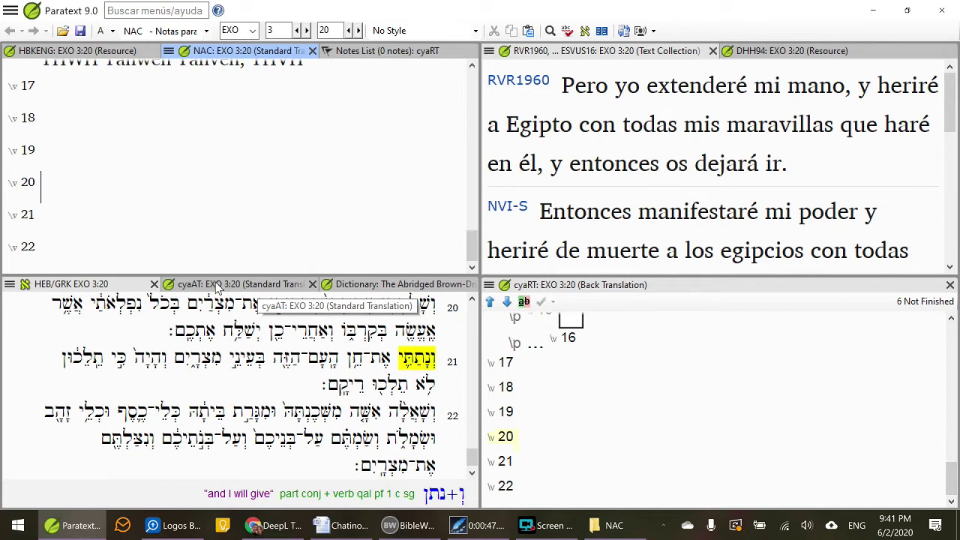
View the HEB/GRK source text, the cyaAT translation and the Abridged Brown-Driver-Briggs dictionary in turn
left_click(68, 286)
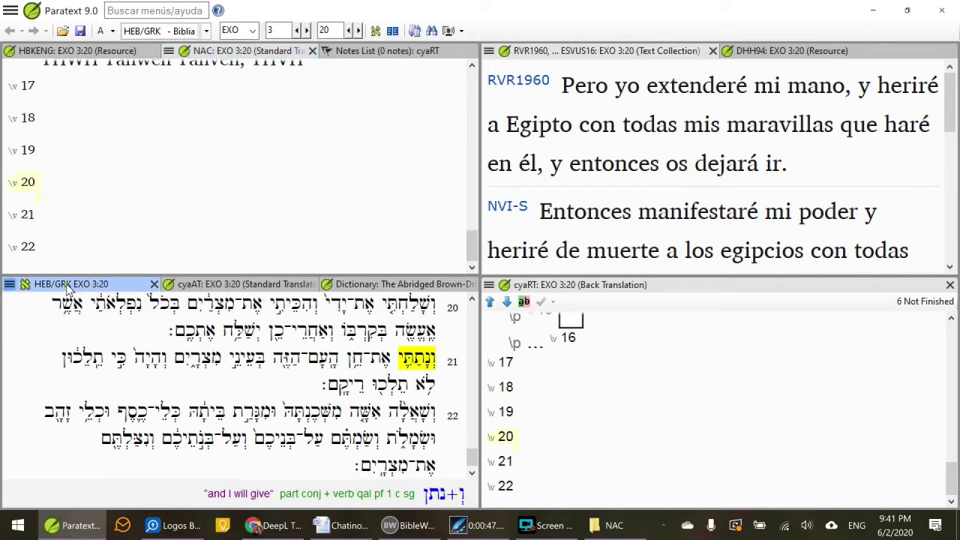
left_click(219, 286)
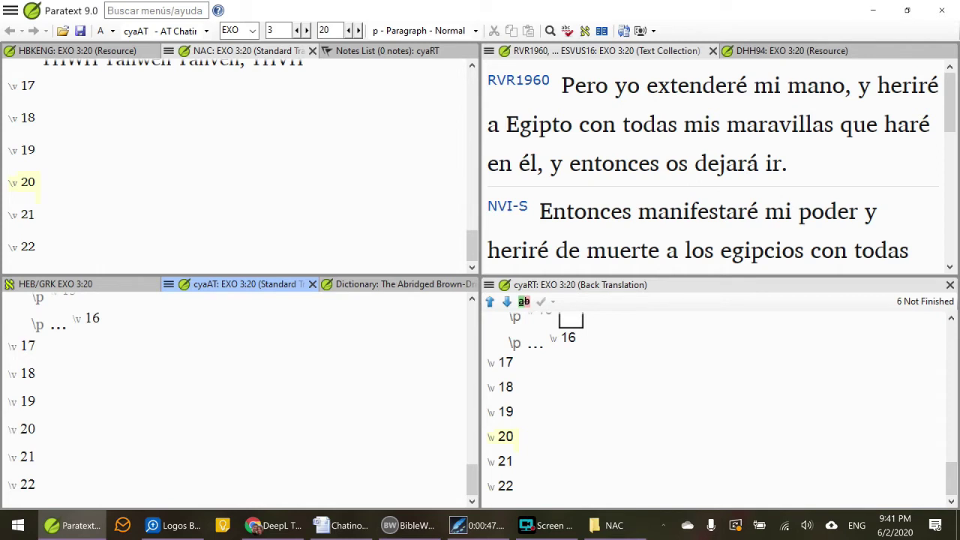
left_click(378, 284)
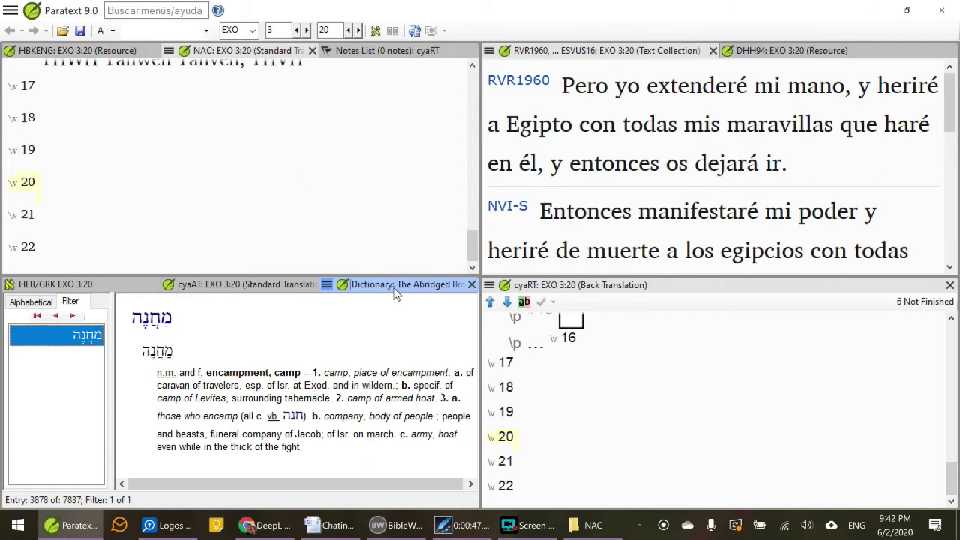
Examine the lexicon and gloss options for the last Hebrew word of Exodus 3:20, check the Brown-Driver-Briggs dictionary, and return to the HEB/GRK text
left_click(53, 285)
right_click(201, 335)
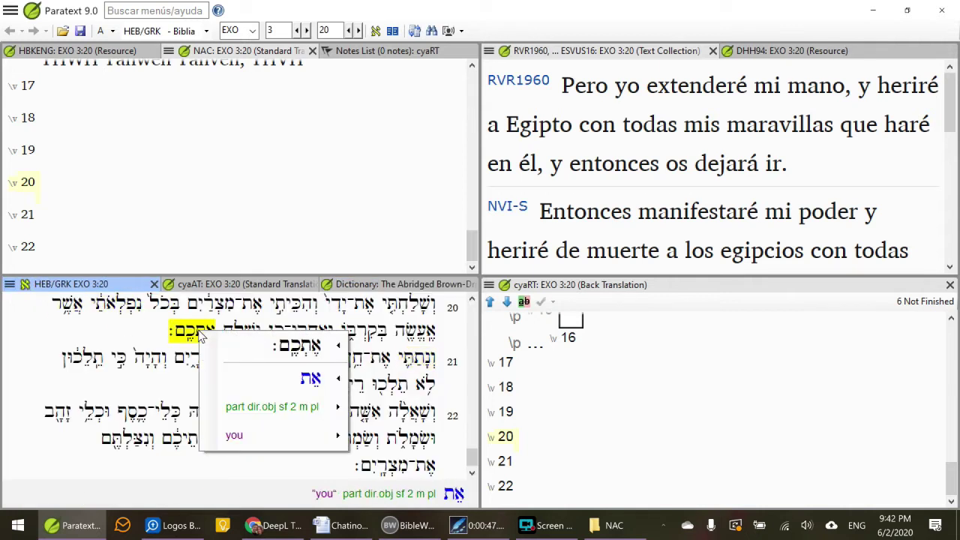
mouse_move(270, 374)
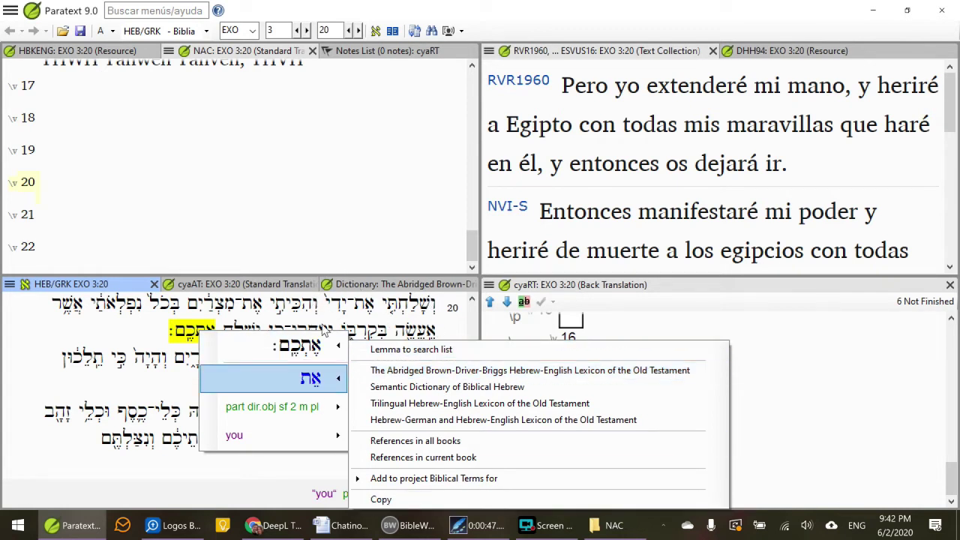
key("Left")
key("Down")
key("Down")
key("Right")
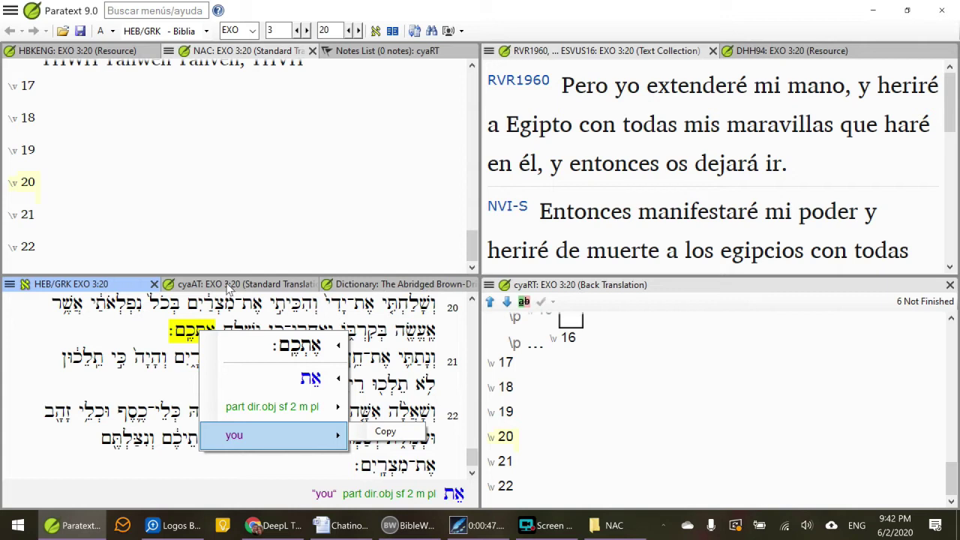
left_click(109, 284)
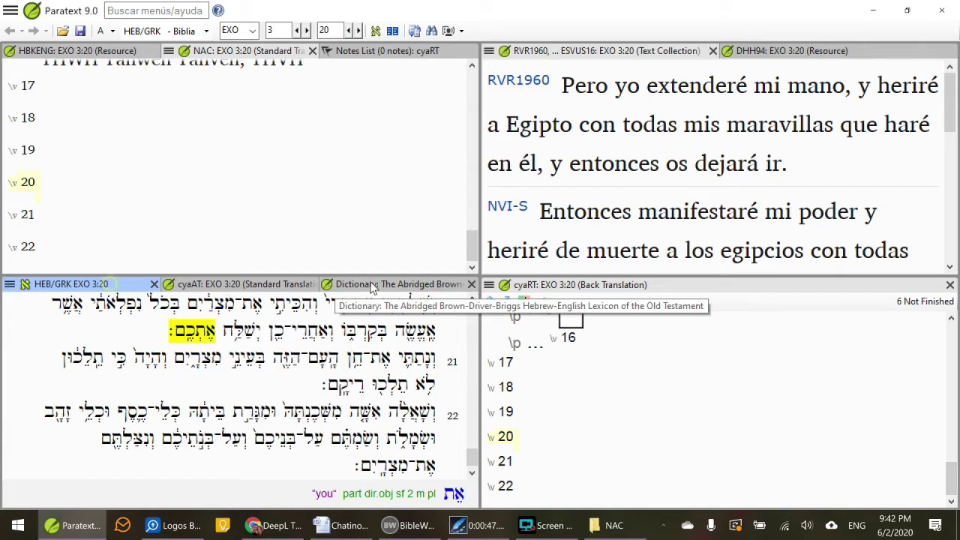
left_click(383, 284)
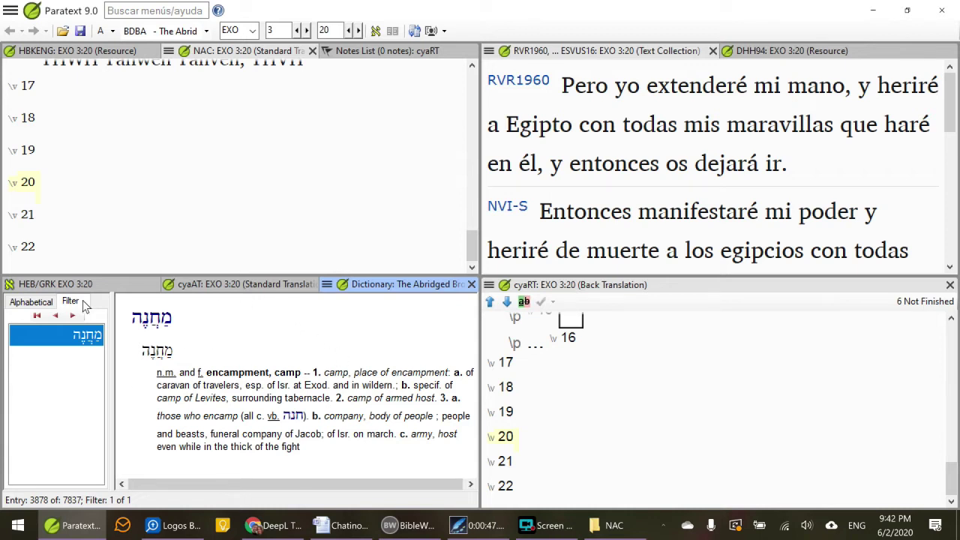
left_click(90, 283)
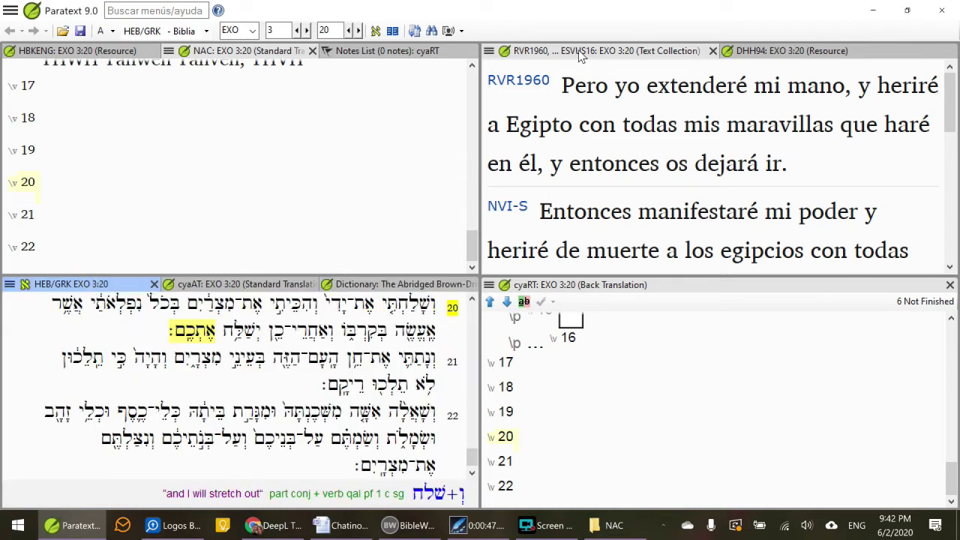
Compare the Spanish and English versions of Exodus 3:20 in the Text Collection, from RVR1960 to ESVUS16
left_click(525, 51)
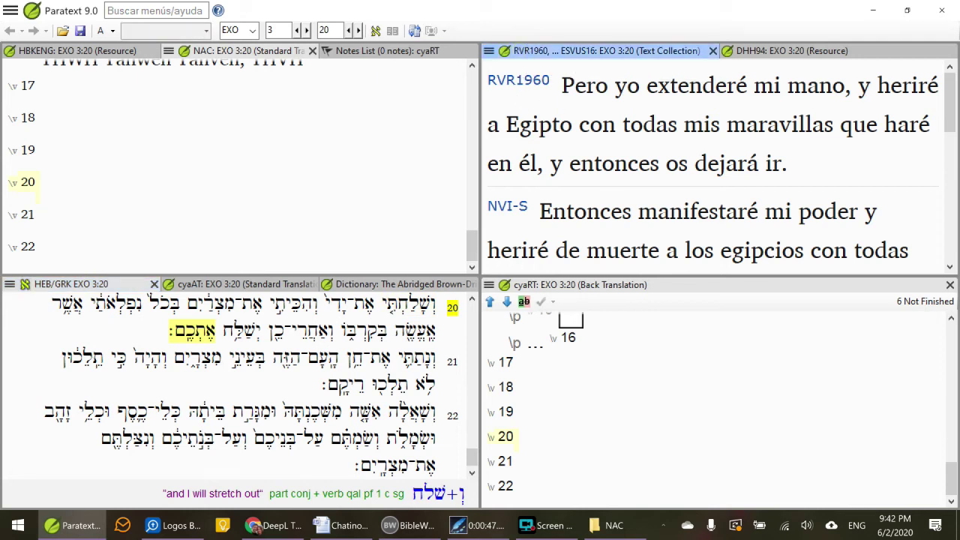
scroll(712, 165, "down", 3)
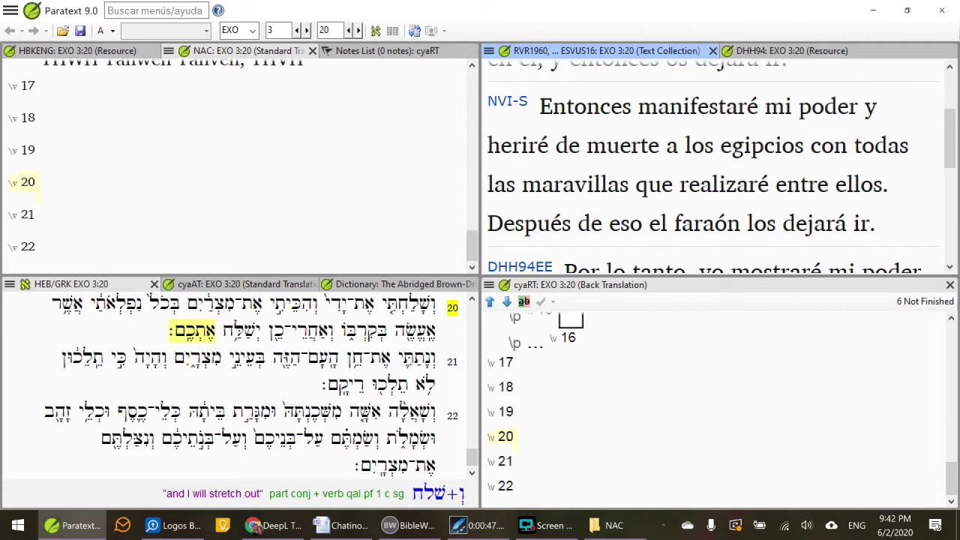
scroll(601, 150, "down", 7)
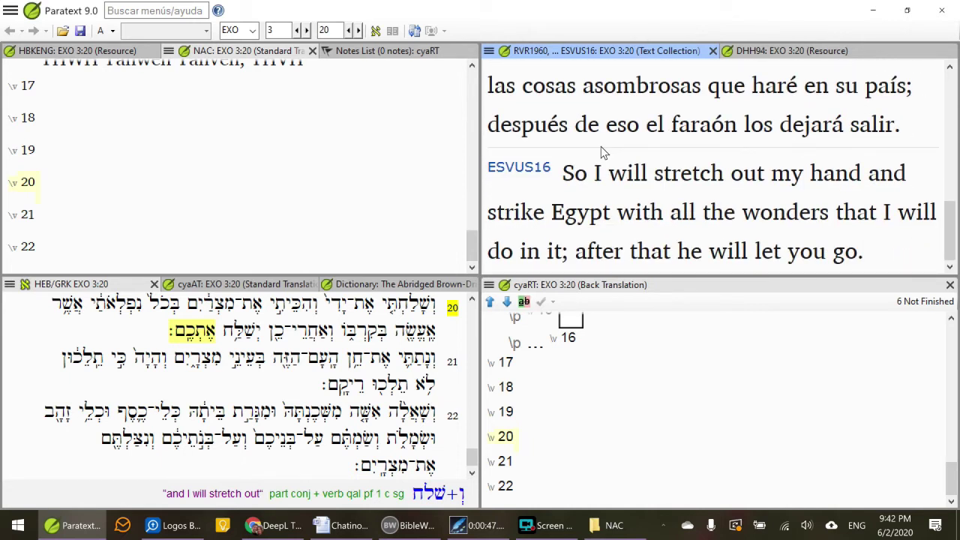
scroll(713, 165, "up", 10)
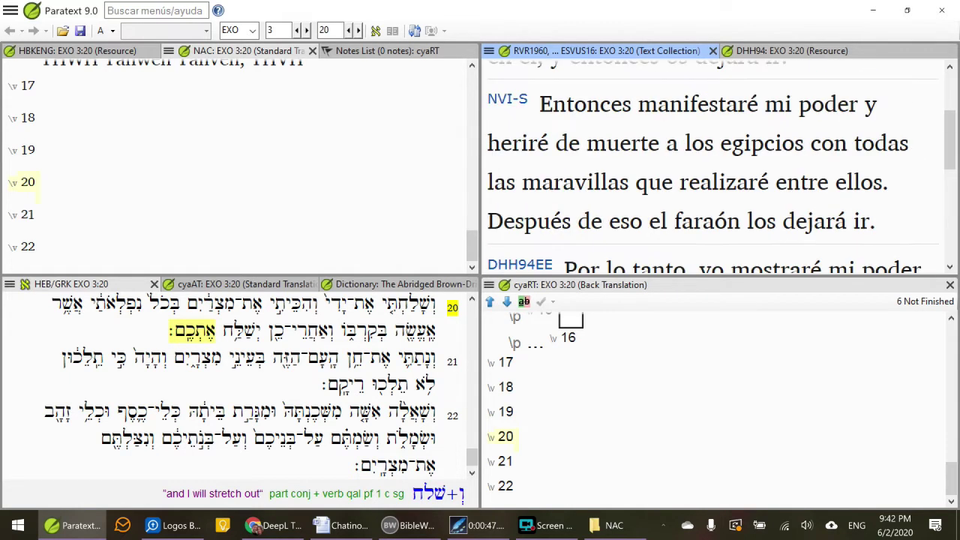
scroll(713, 165, "down", 10)
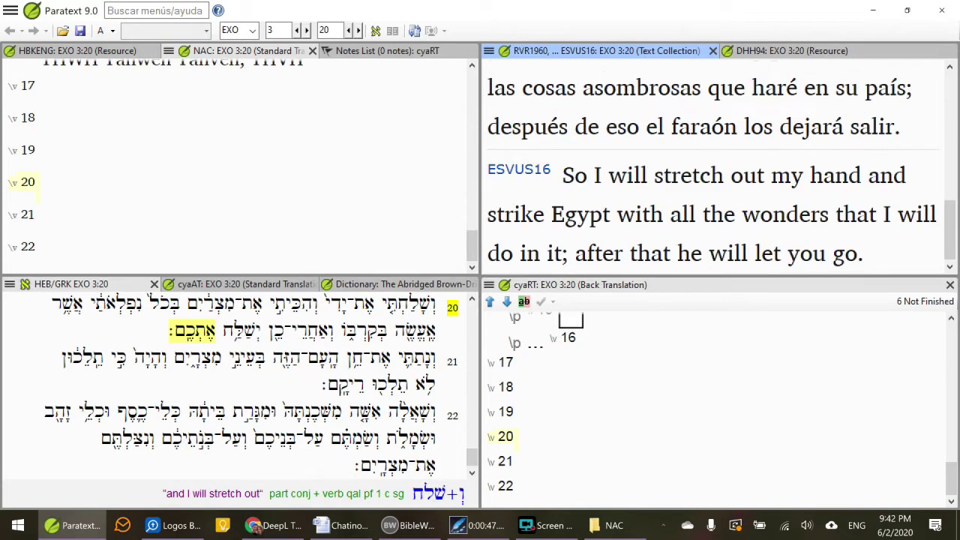
scroll(712, 165, "up", 5)
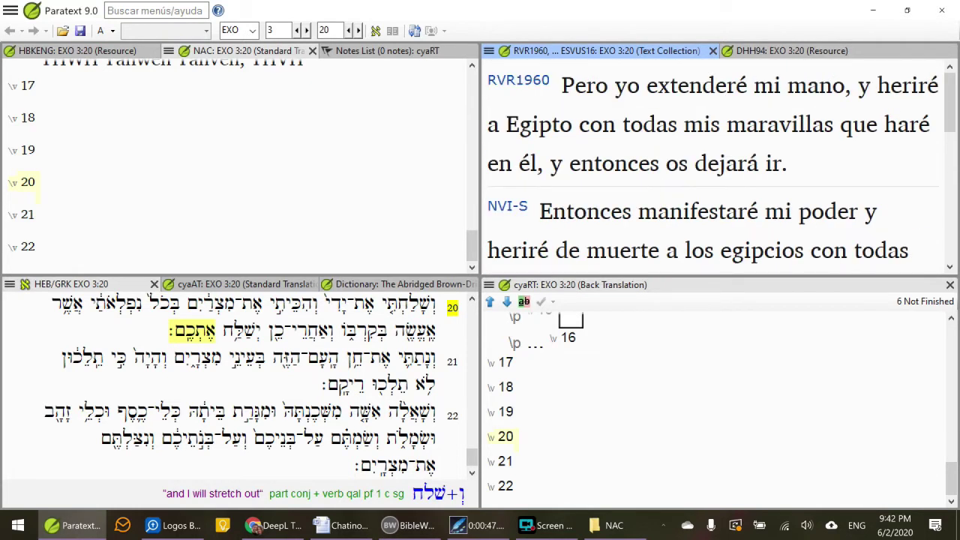
Read the verses around Exodus 3:20 in the DHH94 resource, and return to the Text Collection
left_click(770, 54)
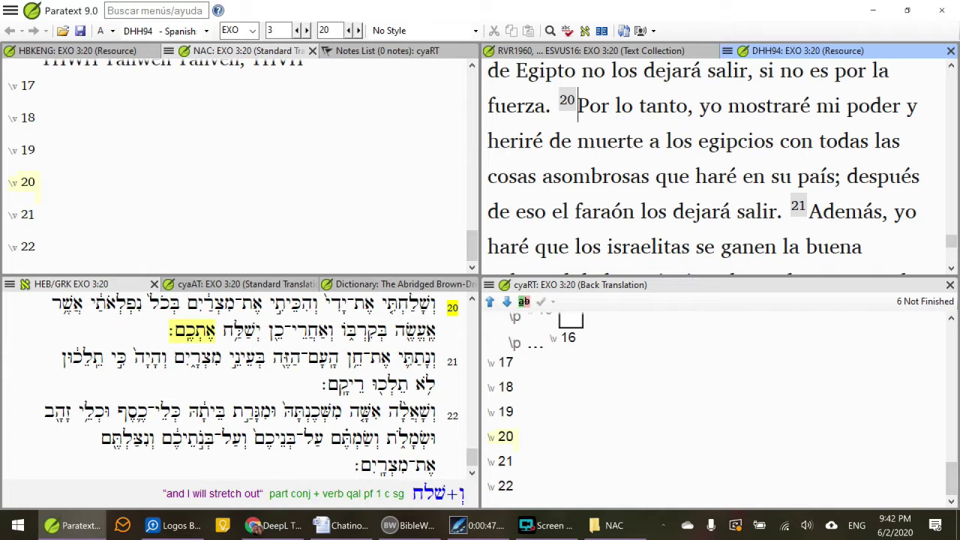
scroll(709, 165, "up", 2)
scroll(708, 165, "up", 2)
scroll(709, 165, "down", 5)
scroll(709, 165, "down", 2)
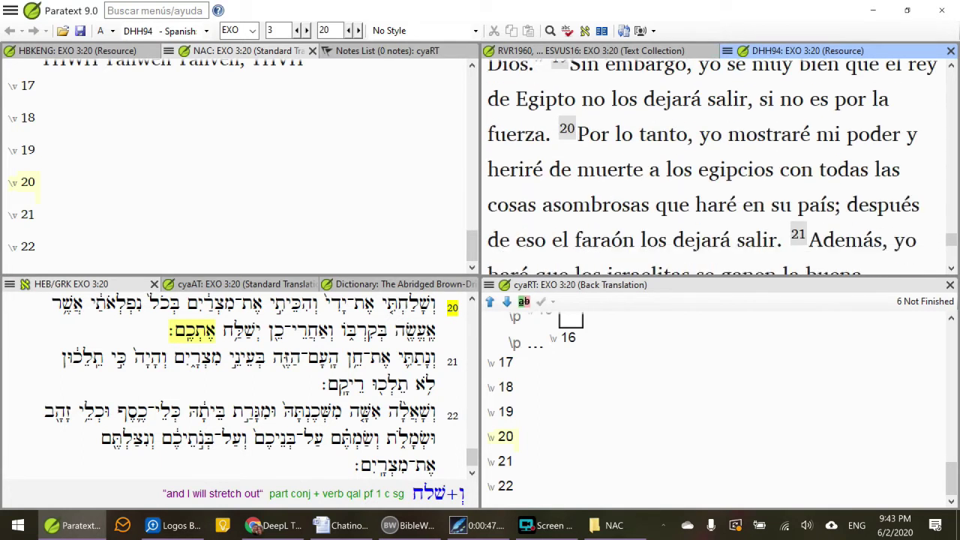
left_click(609, 51)
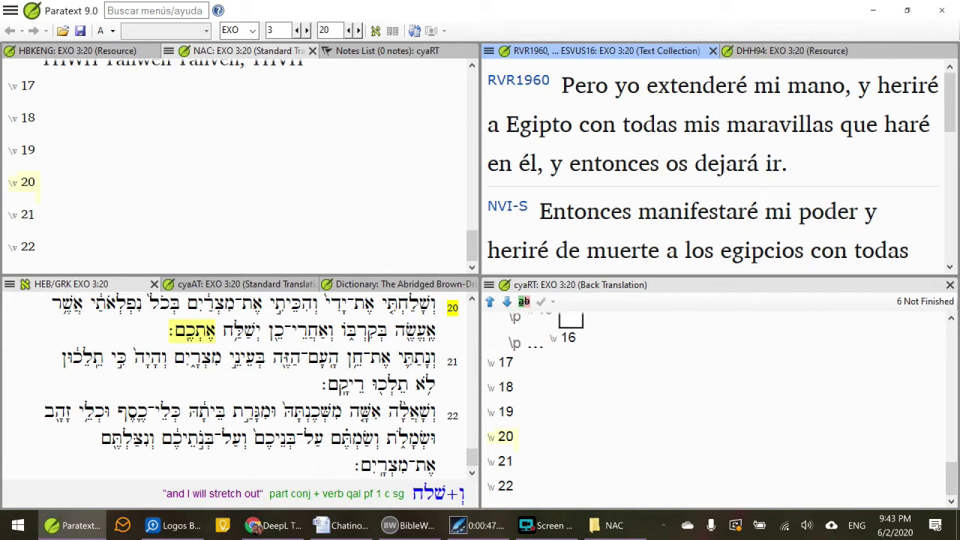
View the cyaRT back translation and the HBKENG handbook at Exodus 3:20, ending on the NAC notes project
left_click(642, 285)
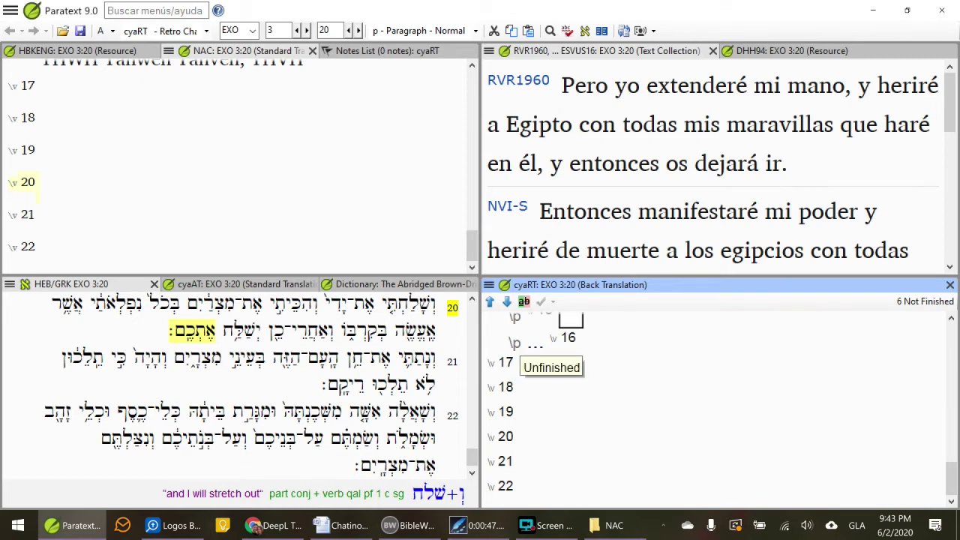
left_click(236, 53)
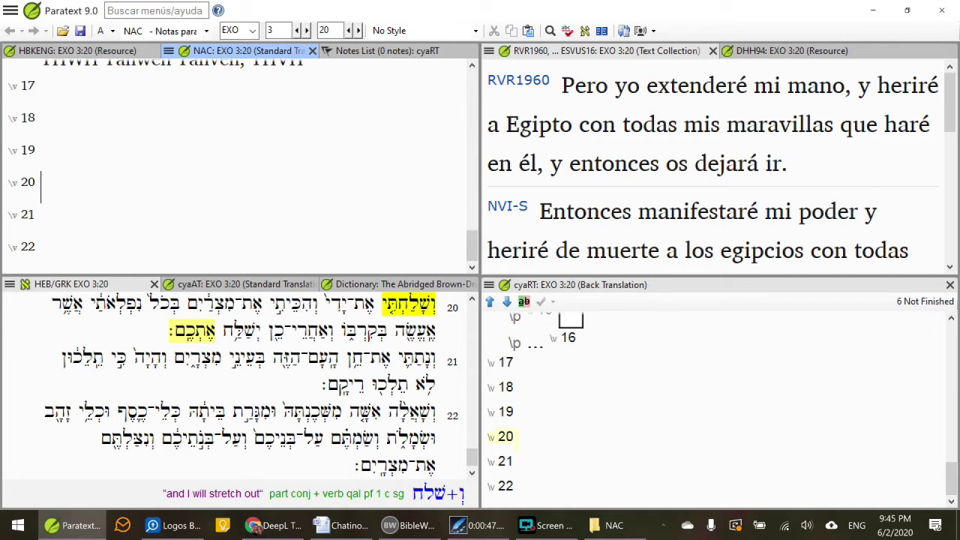
key("ctrl+shift+Tab")
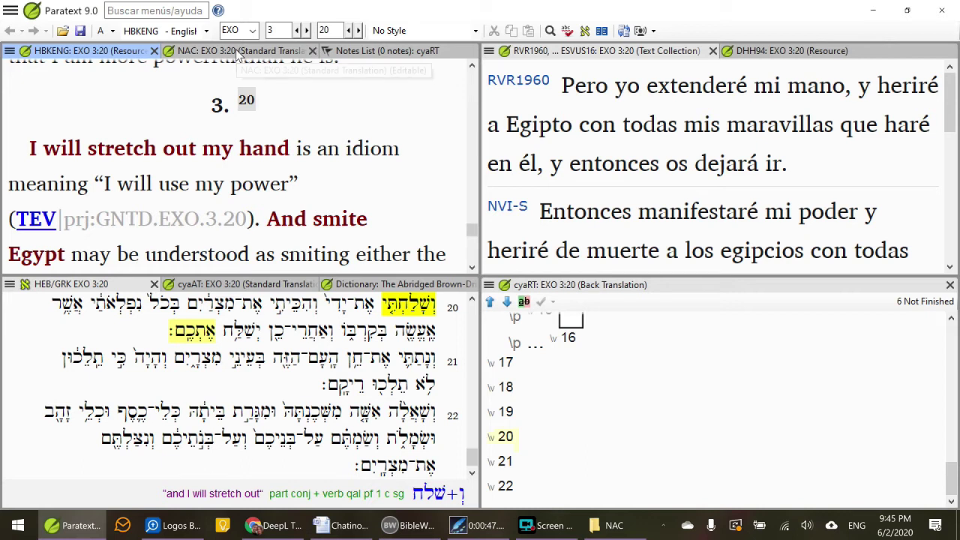
left_click(259, 53)
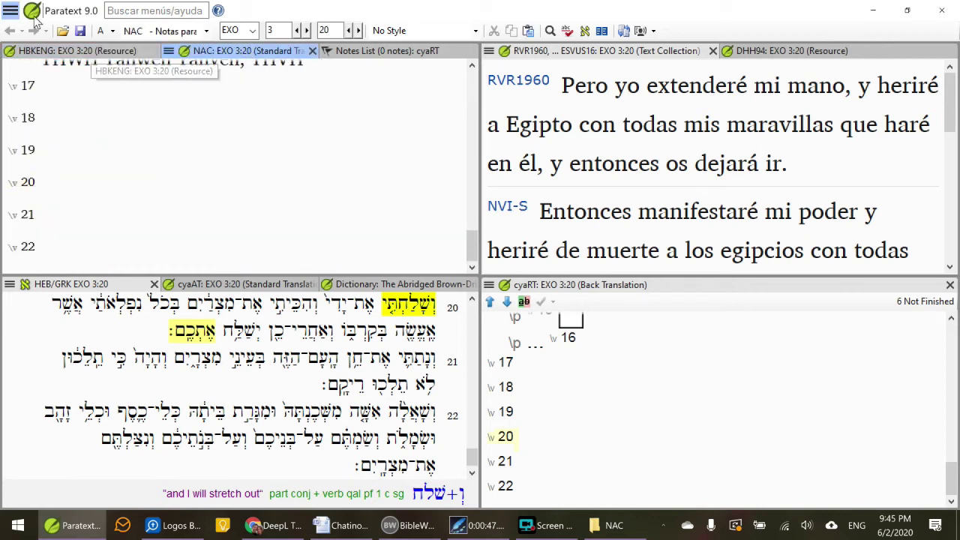
Check the Paratext setting "Scroll Scripture with any compatible applications" and accept the settings
left_click(11, 10)
left_click(84, 152)
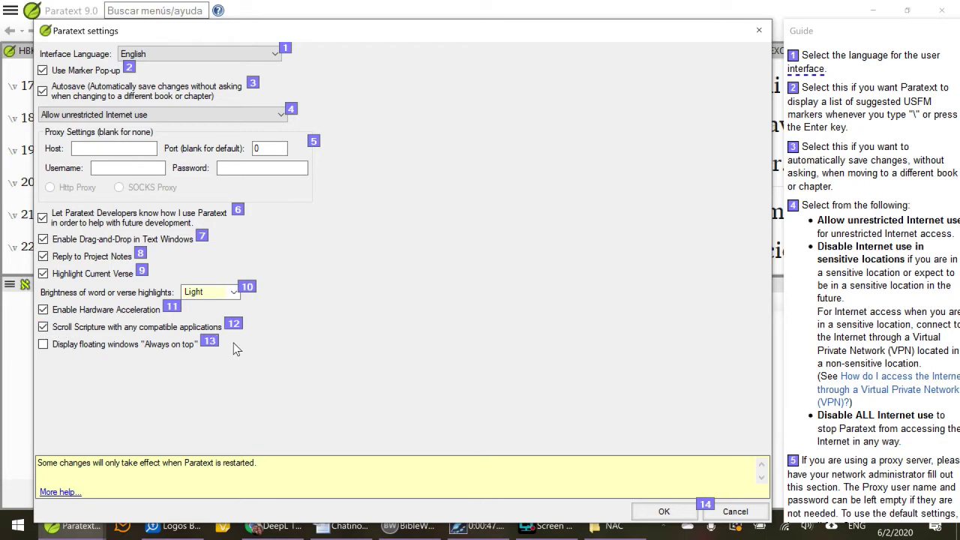
left_click(684, 515)
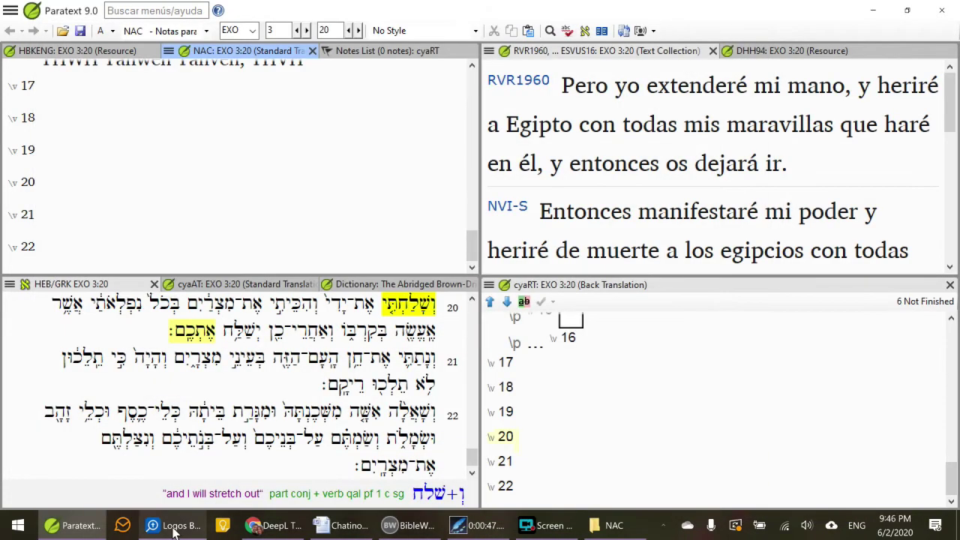
Switch to Logos Bible Software to view the WBC Vol. 3 commentary, and return to Paratext
left_click(173, 527)
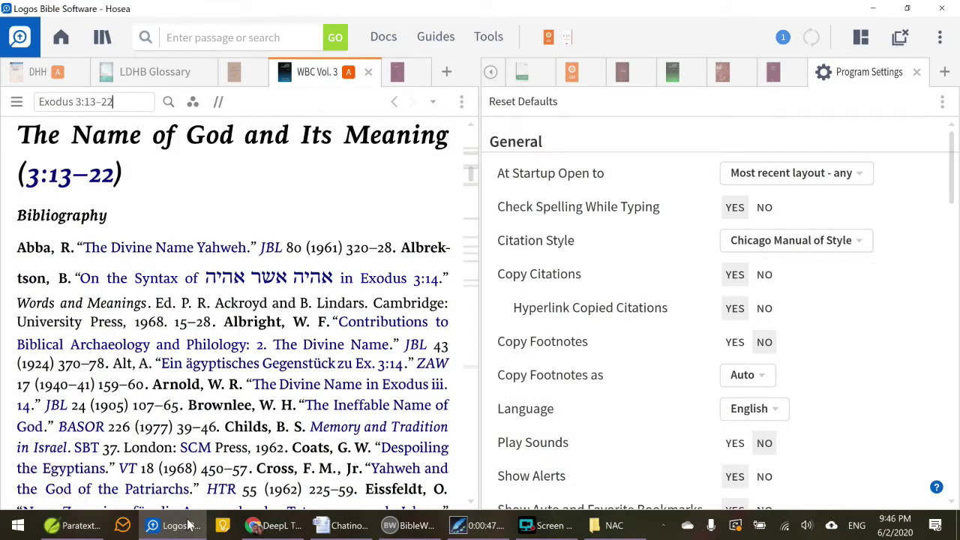
left_click(189, 523)
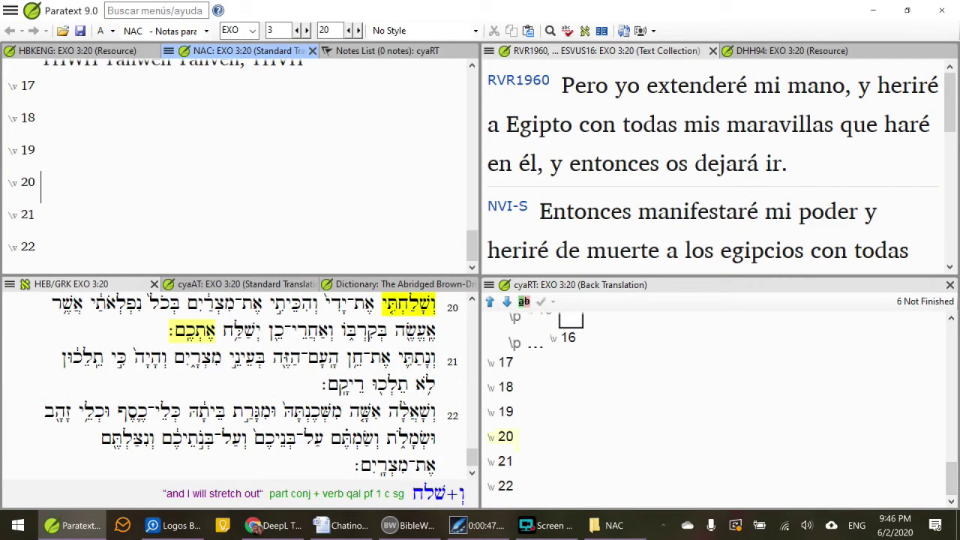
View the WBC Vol. 3 commentary in Logos, and check the NAC project's menu and scroll group in Paratext
left_click(188, 524)
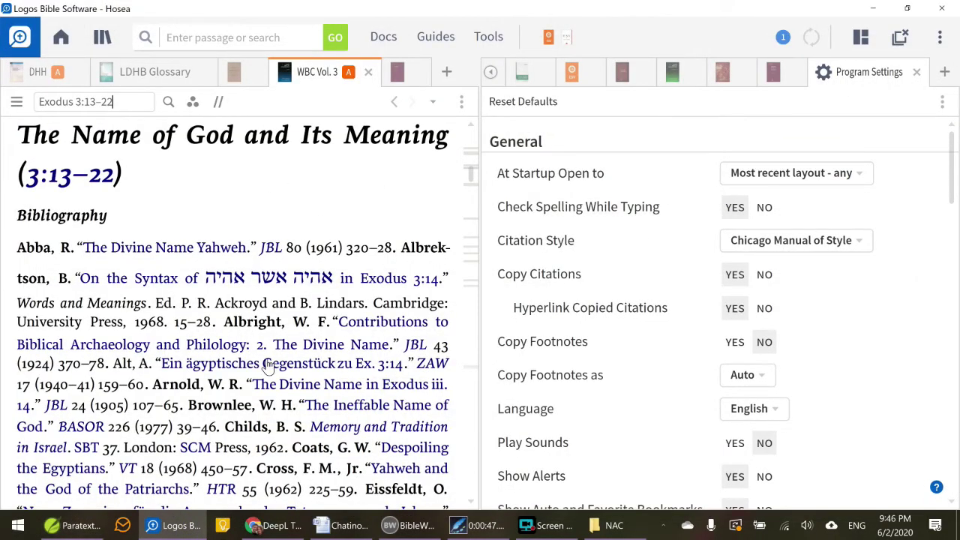
left_click(178, 519)
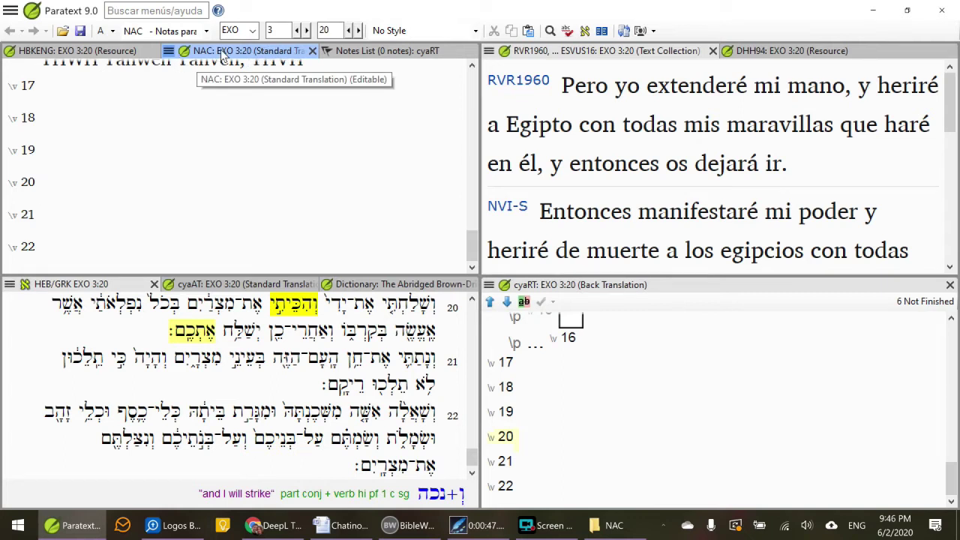
left_click(168, 51)
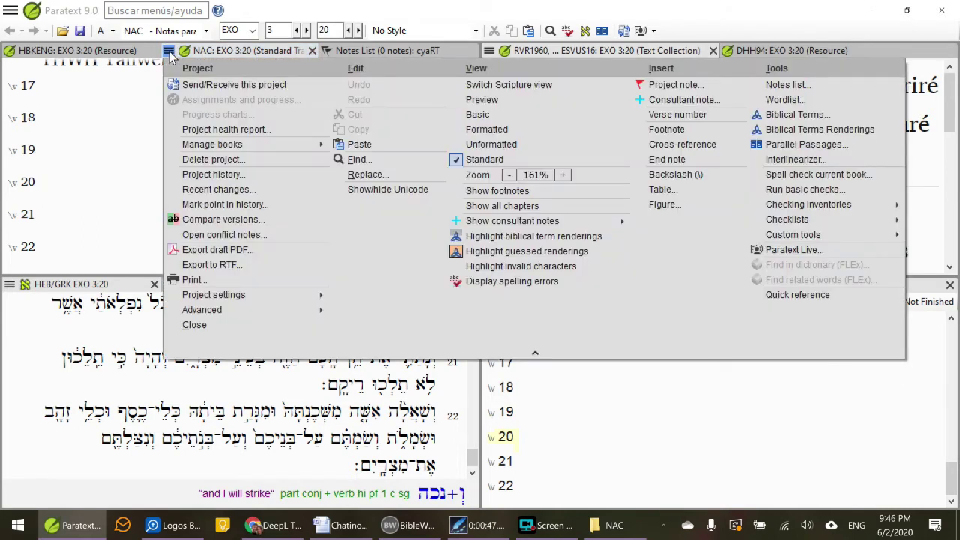
left_click(296, 6)
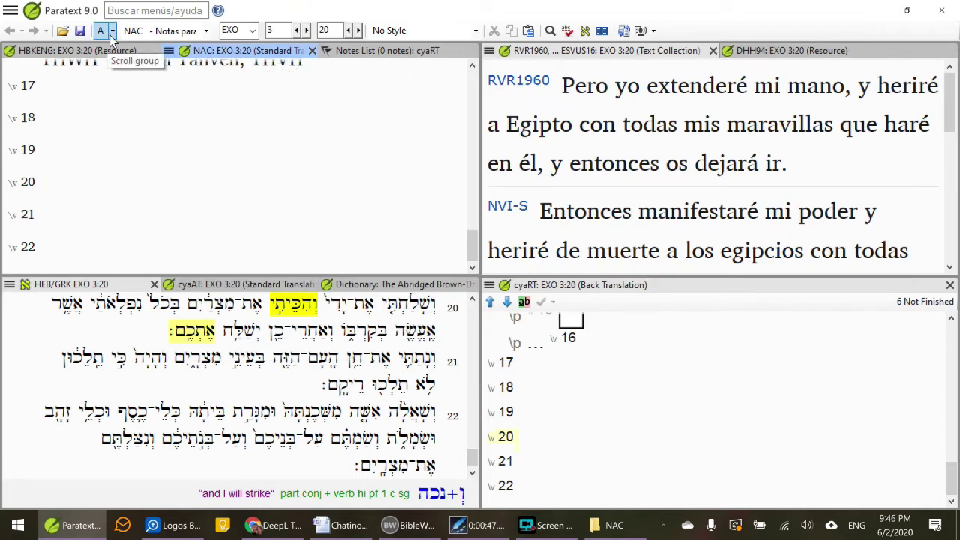
Switch to Logos, examine the link set options of the WBC Vol. 3 commentary, and return to Paratext
left_click(174, 525)
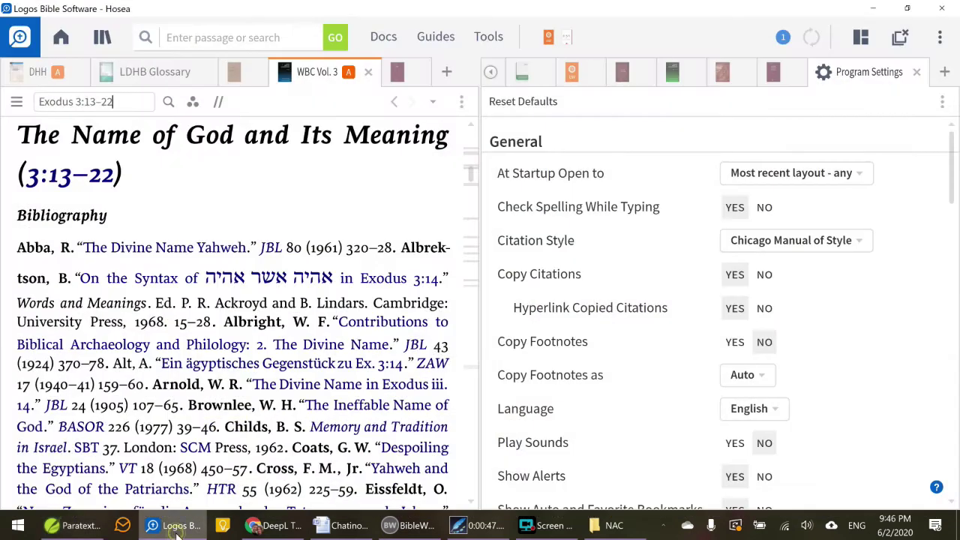
mouse_move(350, 78)
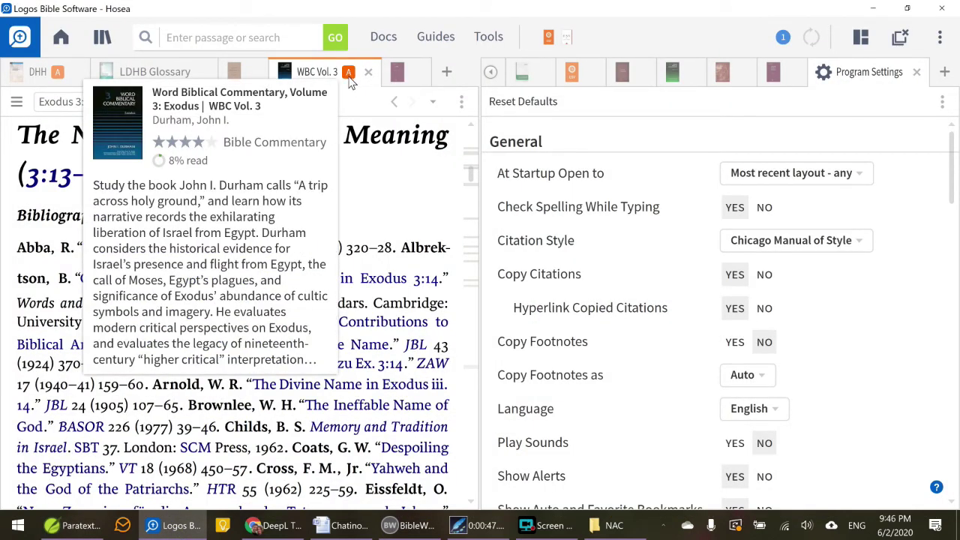
left_click(461, 103)
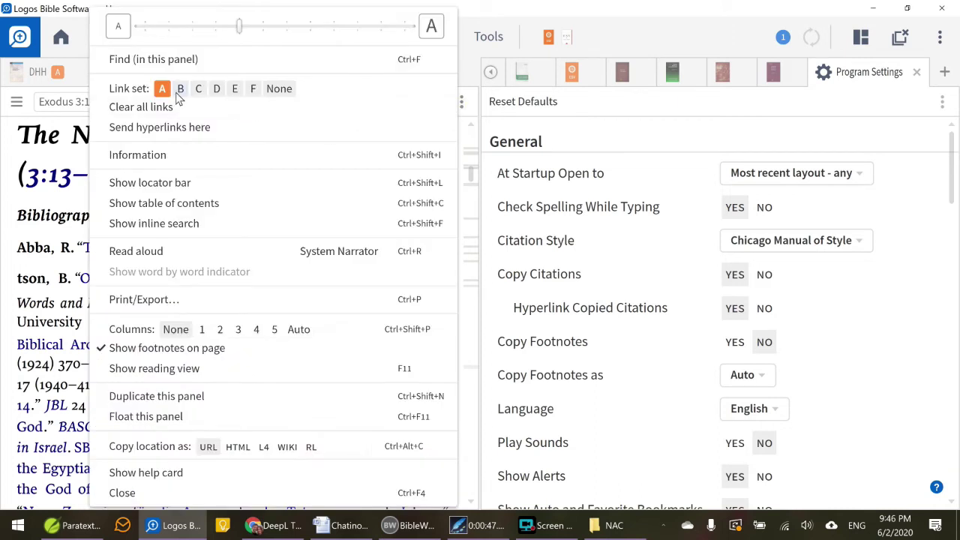
left_click(791, 7)
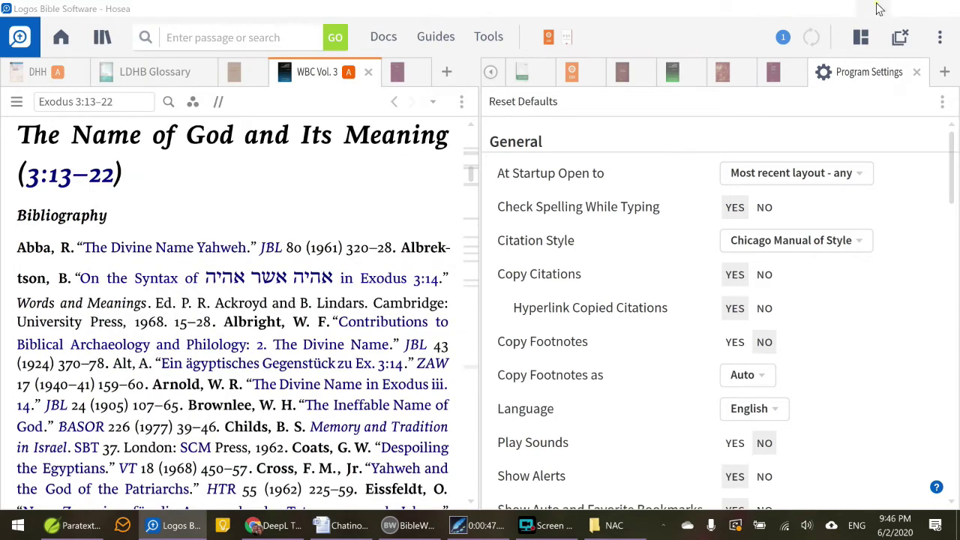
left_click(872, 8)
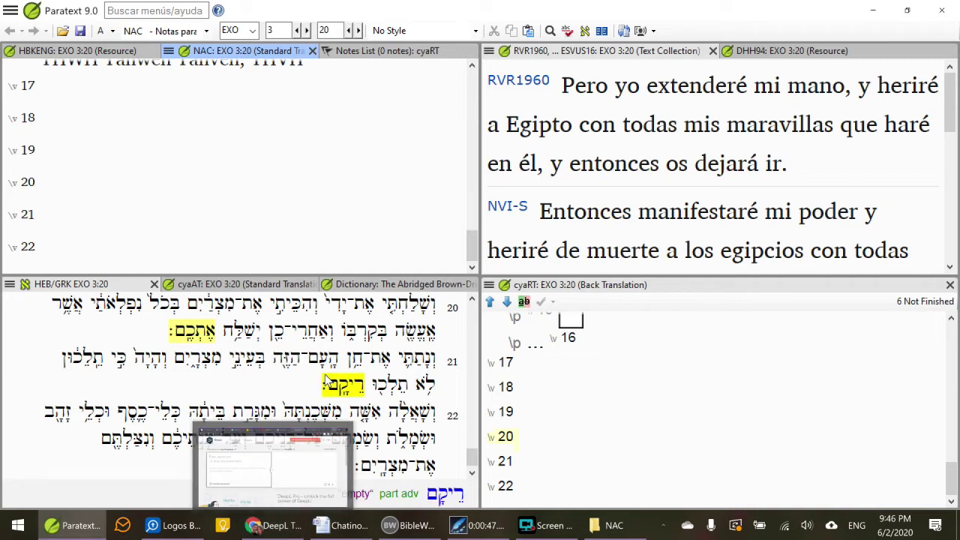
Switch to the browser, read LingTran.net's section on troubleshooting the connection with Logos, and return to Paratext
left_click(274, 525)
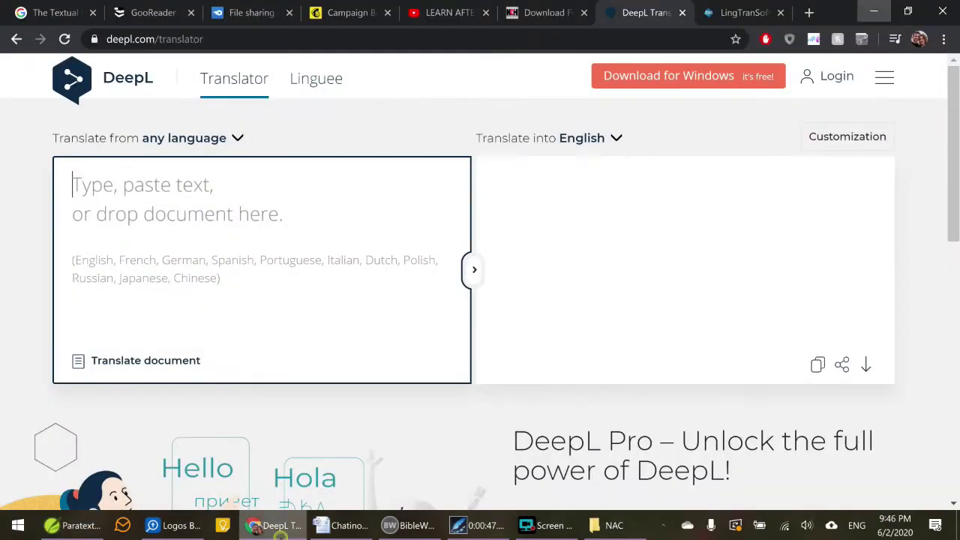
left_click(724, 17)
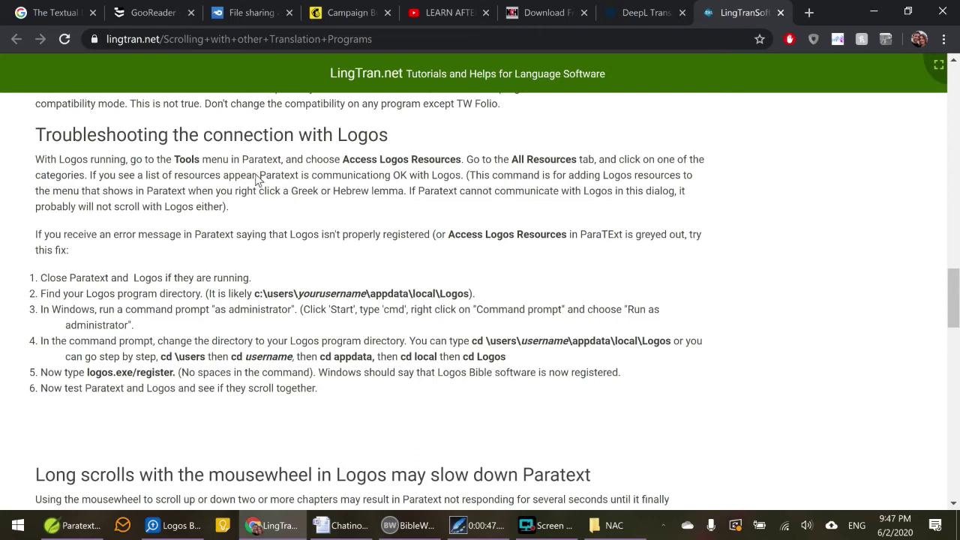
left_click(874, 13)
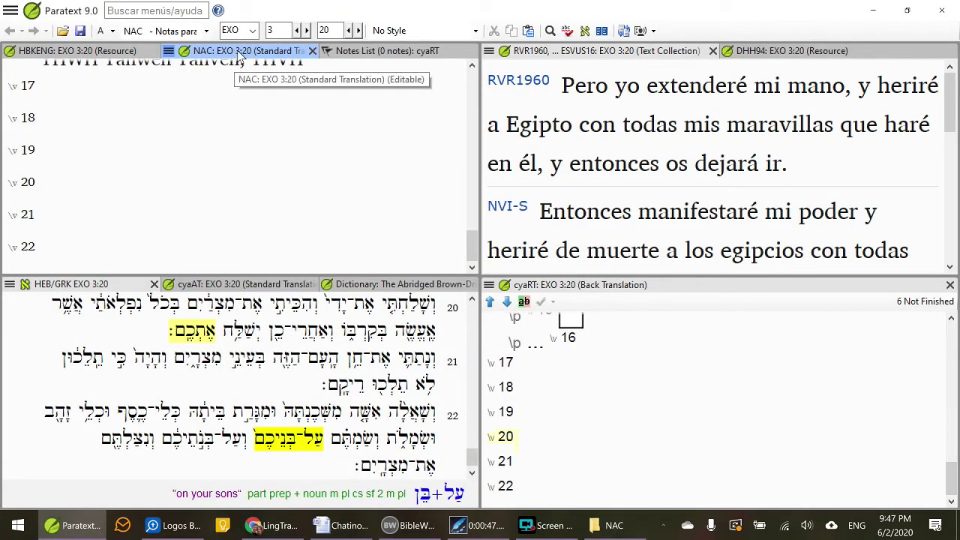
View the HBKENG handbook and the NAC notes at Exodus 3:20, and read the Text Collection down to ESVUS16
left_click(135, 51)
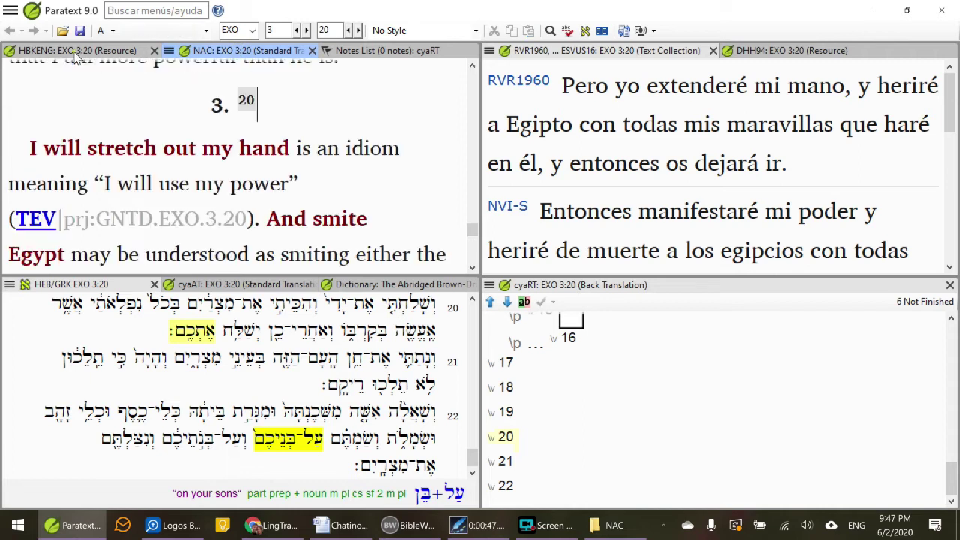
left_click(248, 51)
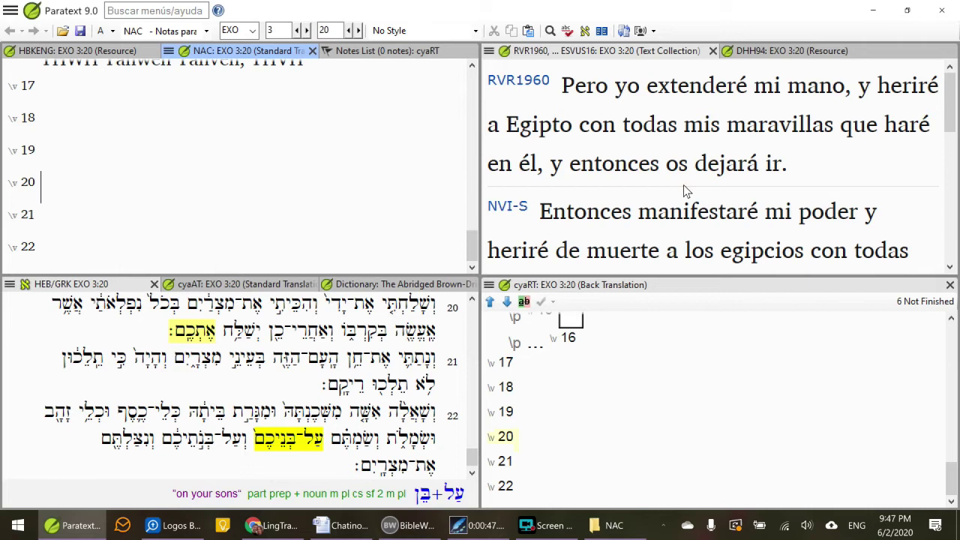
scroll(683, 185, "down", 5)
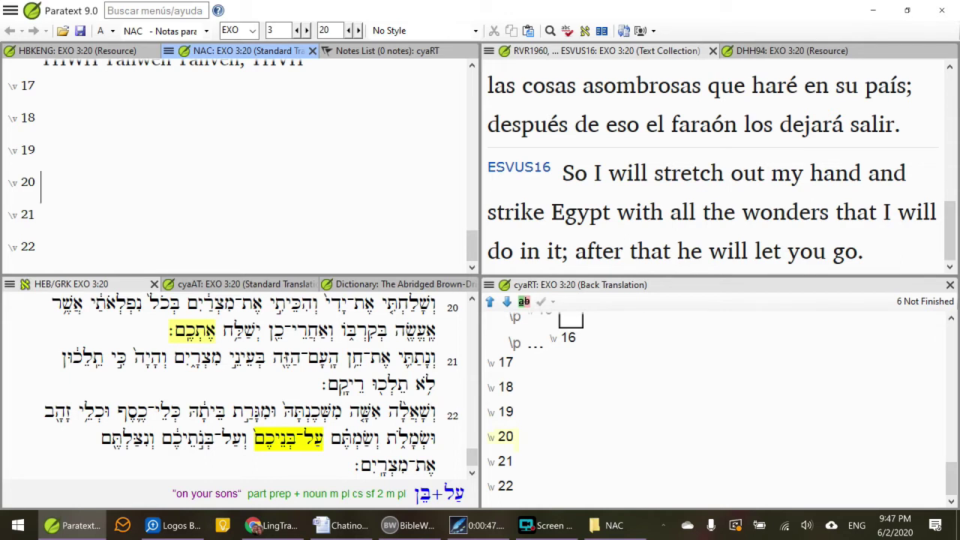
Send the HBKENG comment on Exodus 3:20, from "I will stretch out my hand" through "will amaze people," to DeepL for translation
left_click(78, 53)
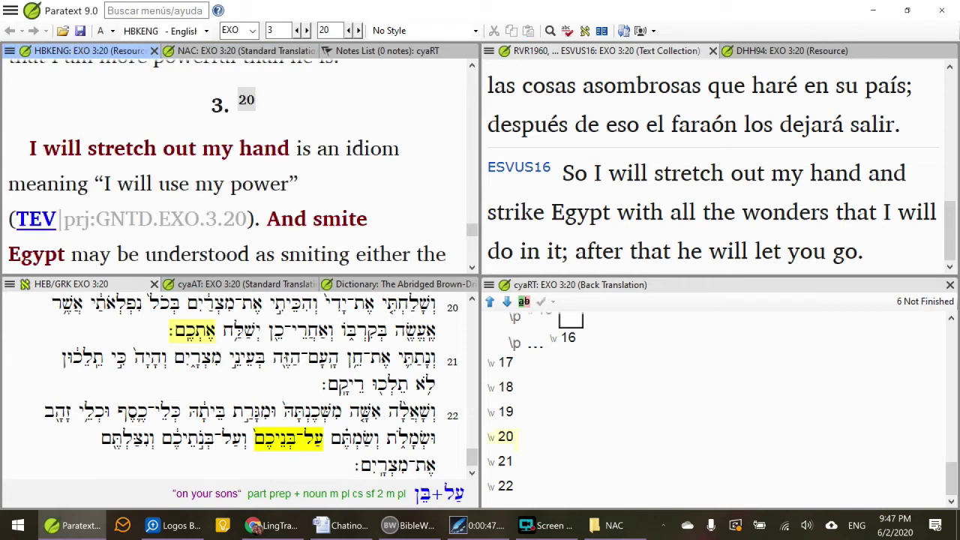
left_click(29, 147)
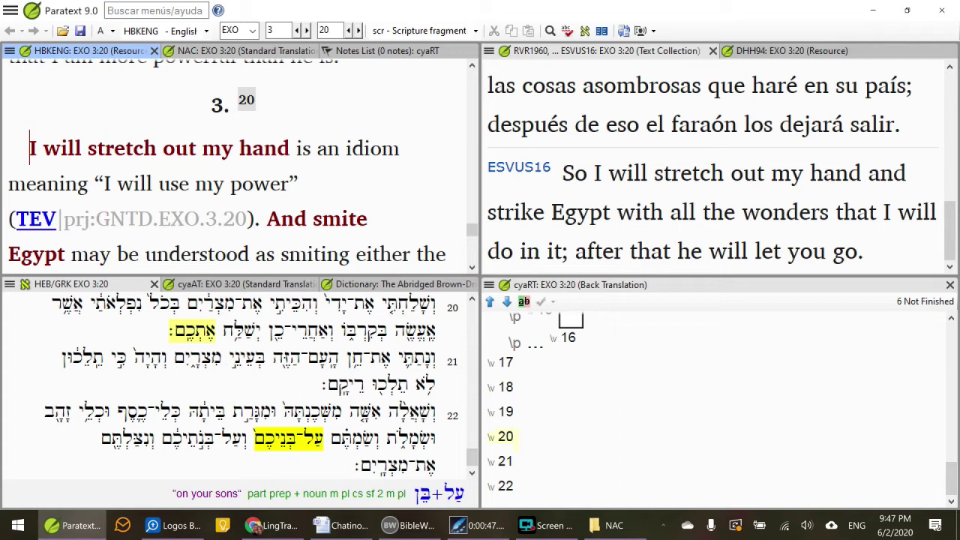
left_click_drag(30, 148, 345, 132)
scroll(236, 165, "down", 3)
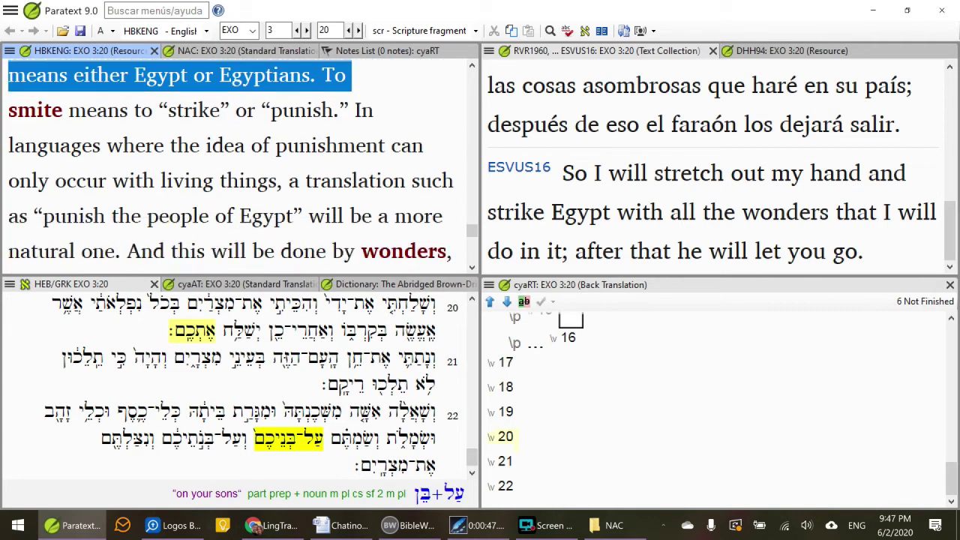
scroll(236, 165, "down", 2)
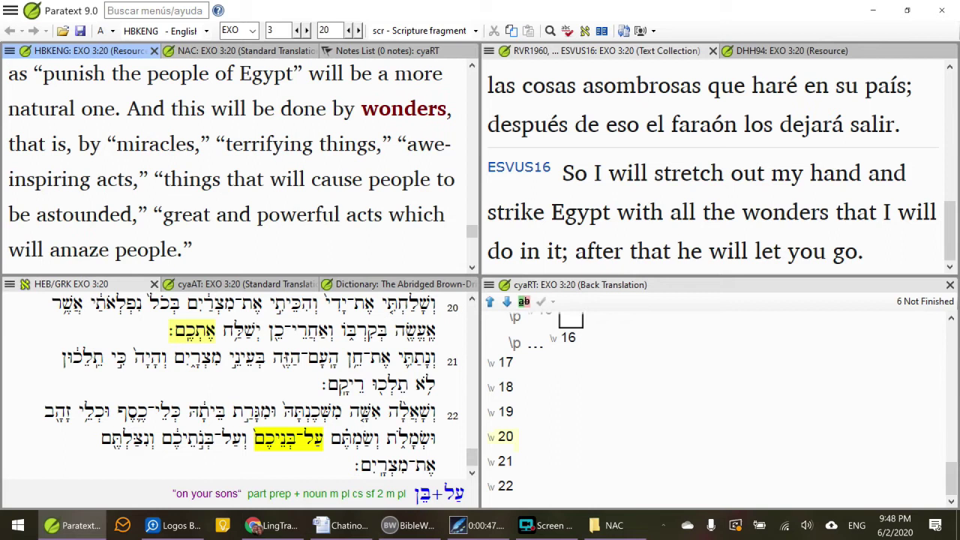
scroll(236, 165, "down", 5)
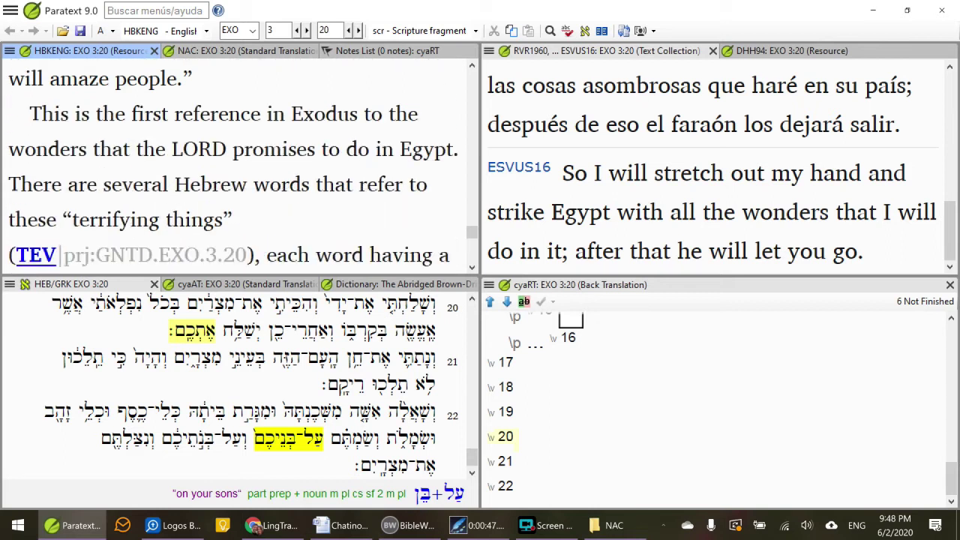
left_click(234, 220, "shift")
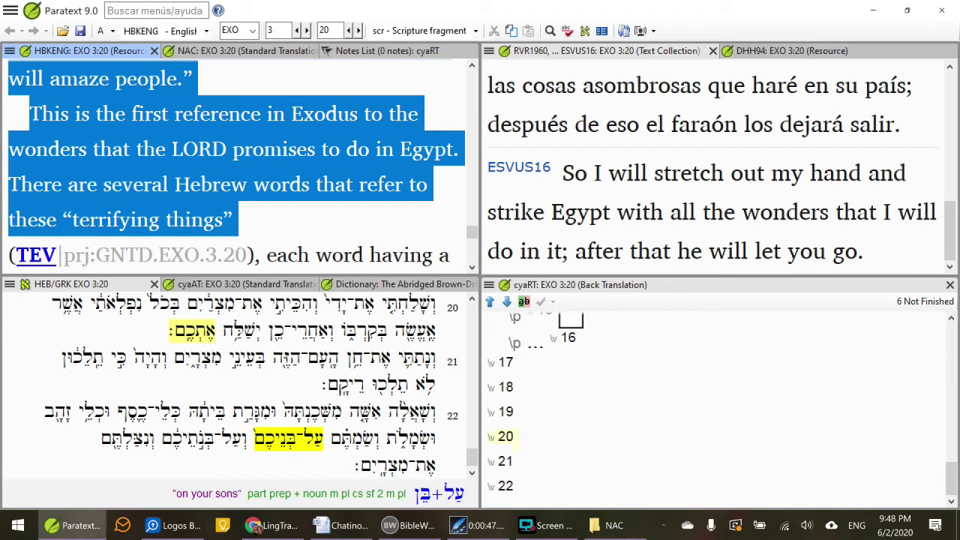
scroll(236, 165, "down", 6)
scroll(236, 165, "down", 3)
scroll(236, 165, "up", 10)
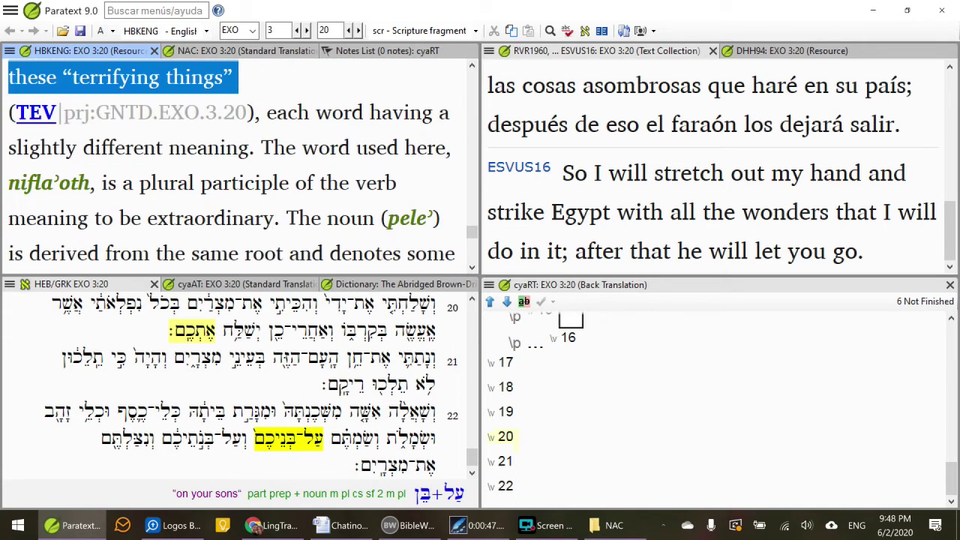
left_click_drag(458, 262, 197, 193)
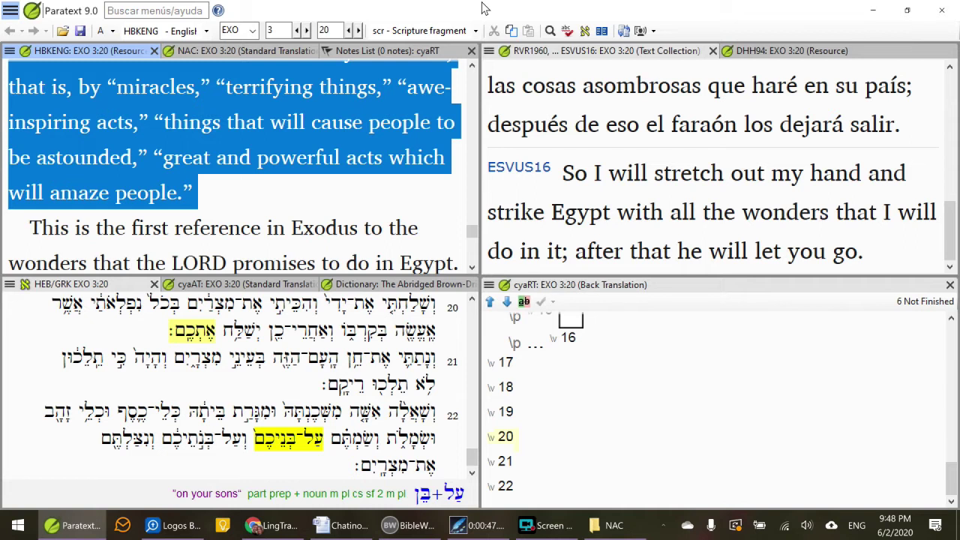
key("ctrl+c")
key("ctrl+c")
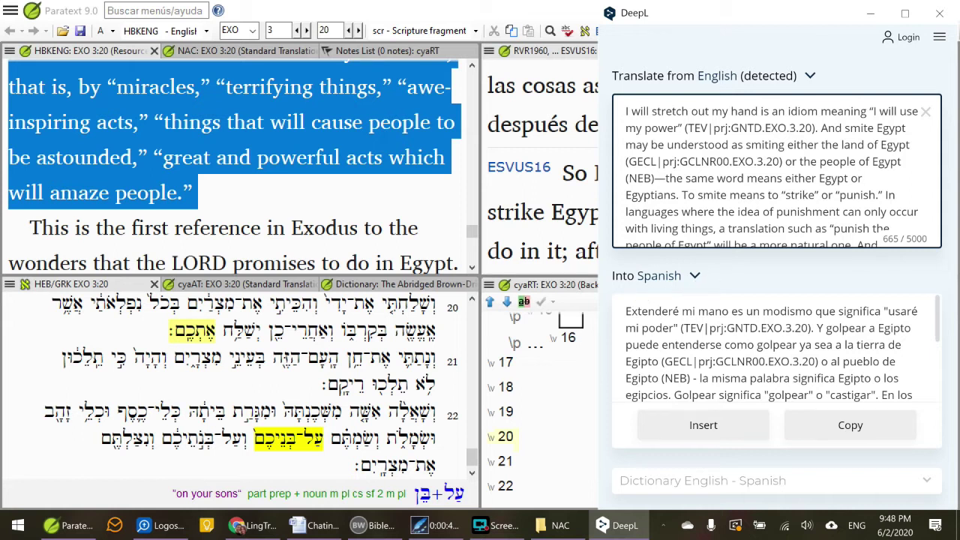
Look through DeepL's target languages, keeping Spanish
left_click(679, 276)
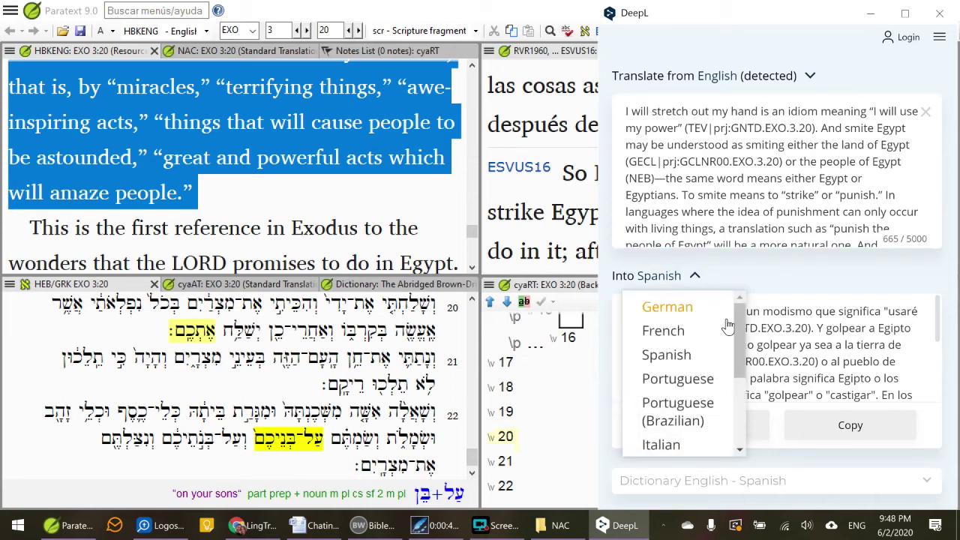
mouse_move(739, 323)
left_mouse_down()
mouse_move(735, 427)
mouse_move(739, 315)
left_mouse_up()
left_click(792, 264)
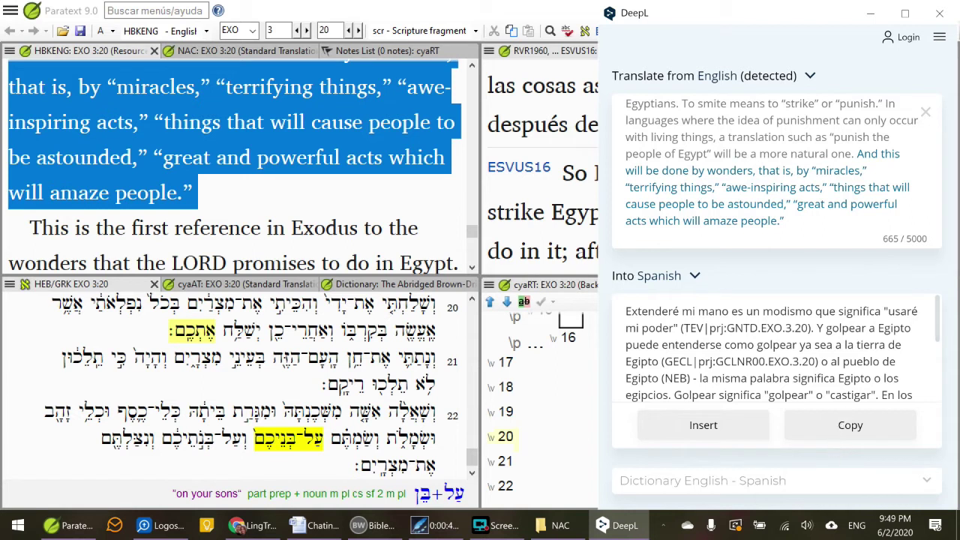
Delete the reference "(TEV|prj:GNTD.EXO.3.20)" after "my power" from the English source text in DeepL
scroll(772, 166, "up", 3)
left_click(812, 129)
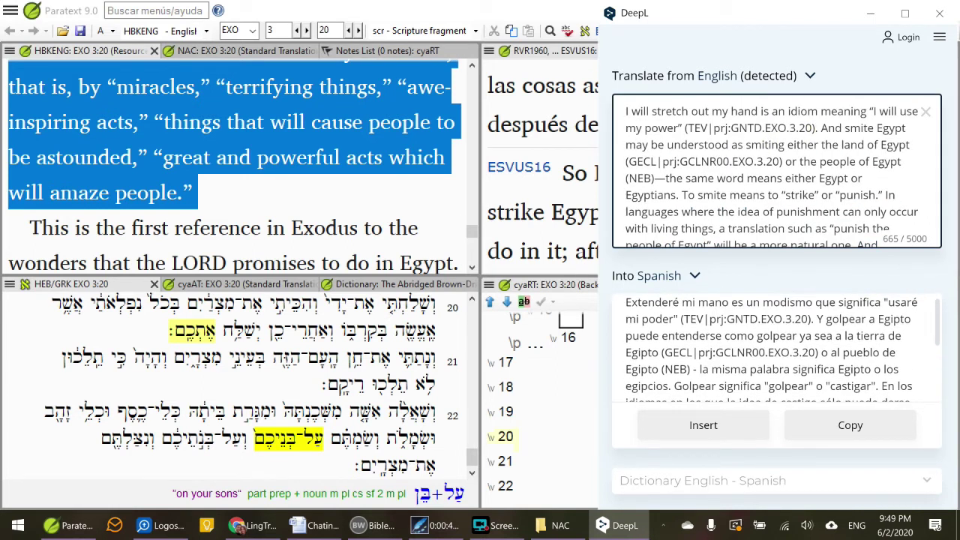
key("BackSpace")
key("BackSpace")
key("BackSpace")
key("BackSpace")
key("BackSpace")
key("BackSpace")
key("BackSpace")
key("BackSpace")
key("BackSpace")
key("BackSpace")
key("BackSpace")
key("BackSpace")
key("BackSpace")
key("BackSpace")
key("BackSpace")
key("BackSpace")
key("BackSpace")
key("BackSpace")
key("BackSpace")
key("BackSpace")
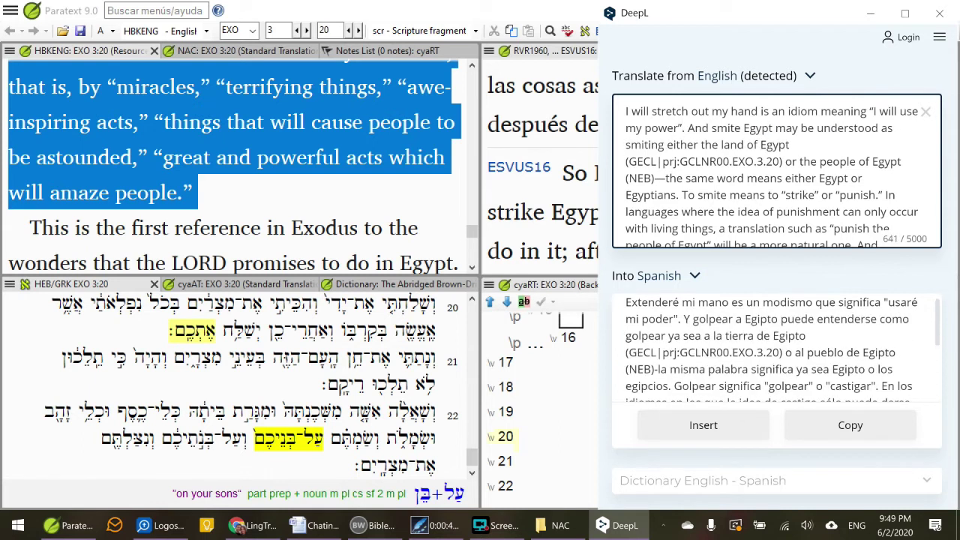
Delete the references "(GECL|prj:GCLNR00.EXO.3.20)" and "(NEB)" from the English source text in DeepL
key("BackSpace")
key("BackSpace")
key("BackSpace")
key("BackSpace")
key("BackSpace")
key("BackSpace")
key("BackSpace")
key("BackSpace")
key("BackSpace")
key("BackSpace")
key("BackSpace")
key("BackSpace")
key("BackSpace")
key("BackSpace")
key("BackSpace")
key("BackSpace")
key("BackSpace")
key("BackSpace")
key("BackSpace")
key("BackSpace")
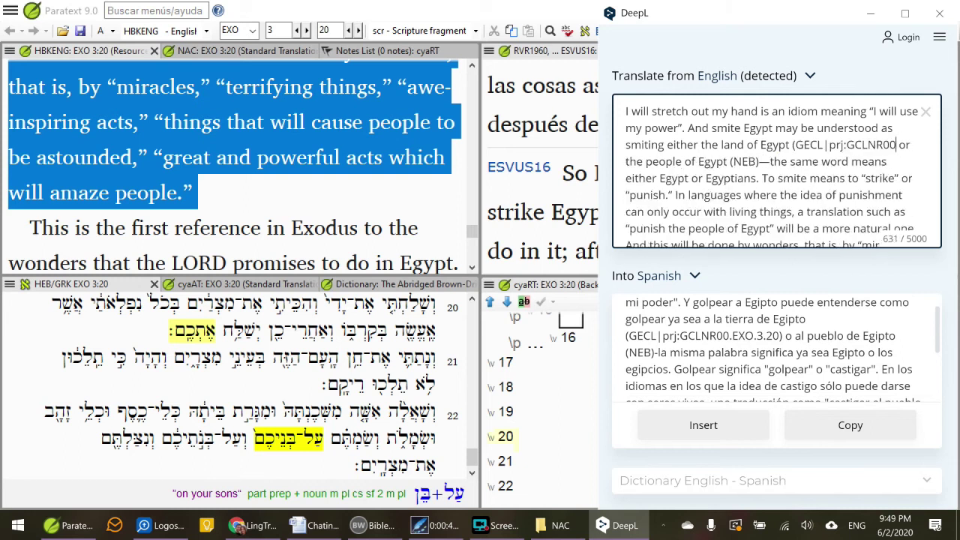
key("BackSpace")
key("BackSpace")
key("BackSpace")
key("BackSpace")
key("BackSpace")
key("BackSpace")
key("BackSpace")
key("BackSpace")
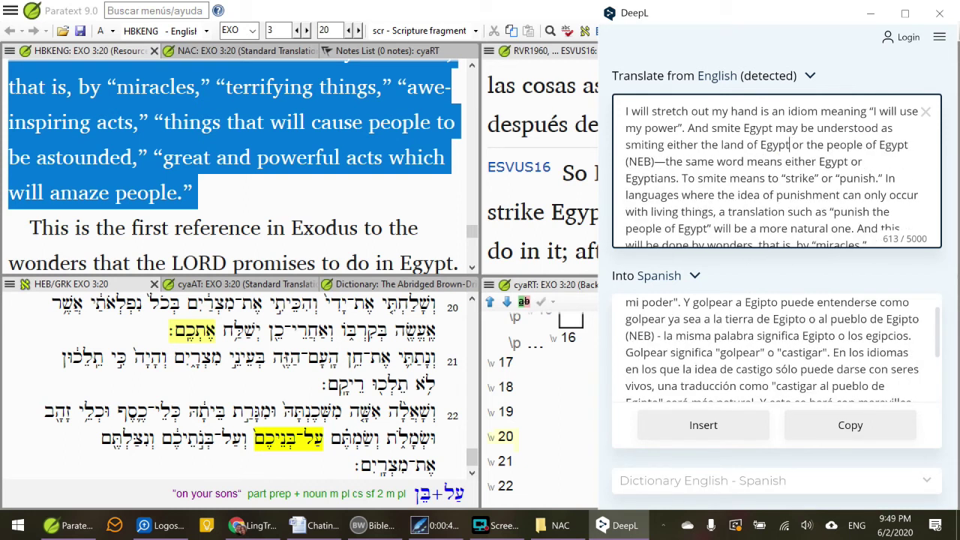
key("BackSpace")
key("BackSpace")
key("BackSpace")
key("BackSpace")
key("BackSpace")
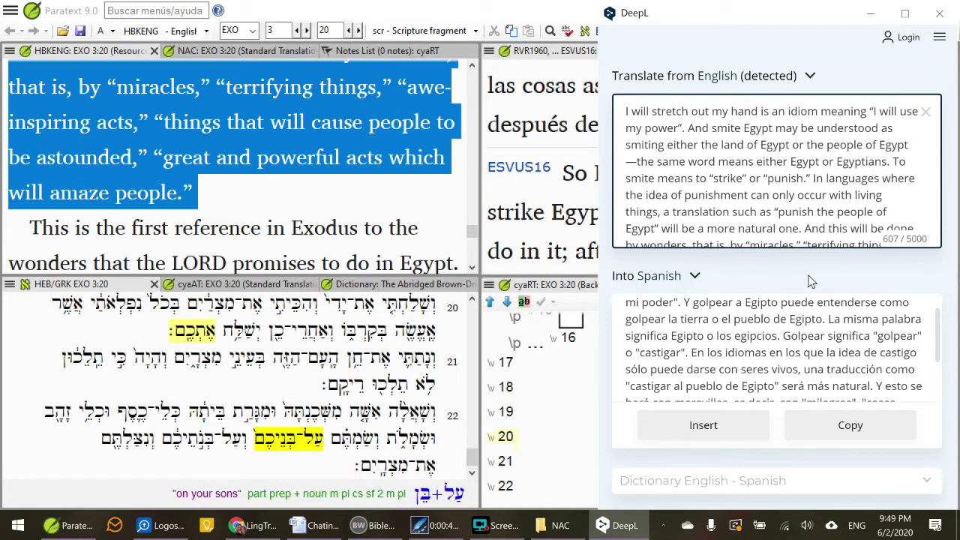
Copy DeepL's Spanish translation into verse 20 of the NAC notes project in Paratext, and return to the HBKENG handbook
left_click(850, 426)
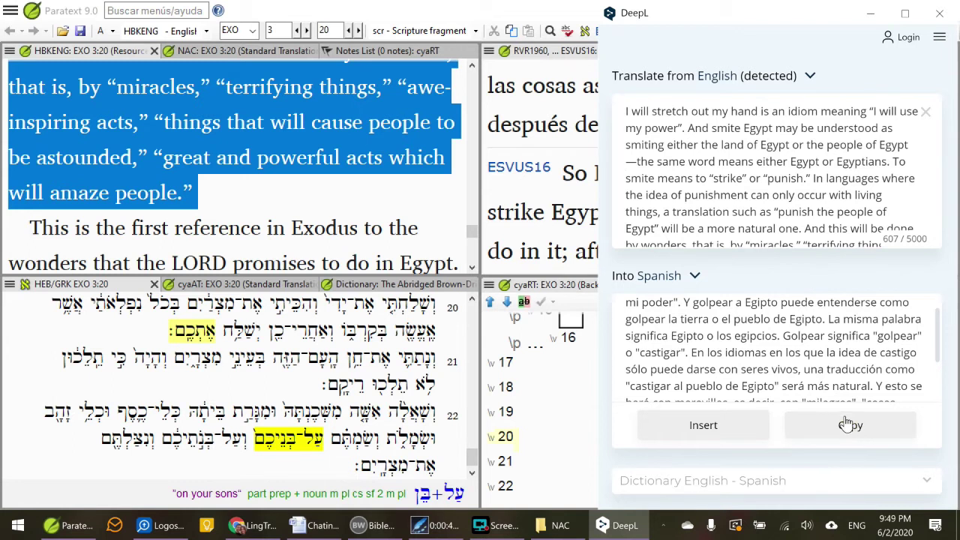
left_click(492, 9)
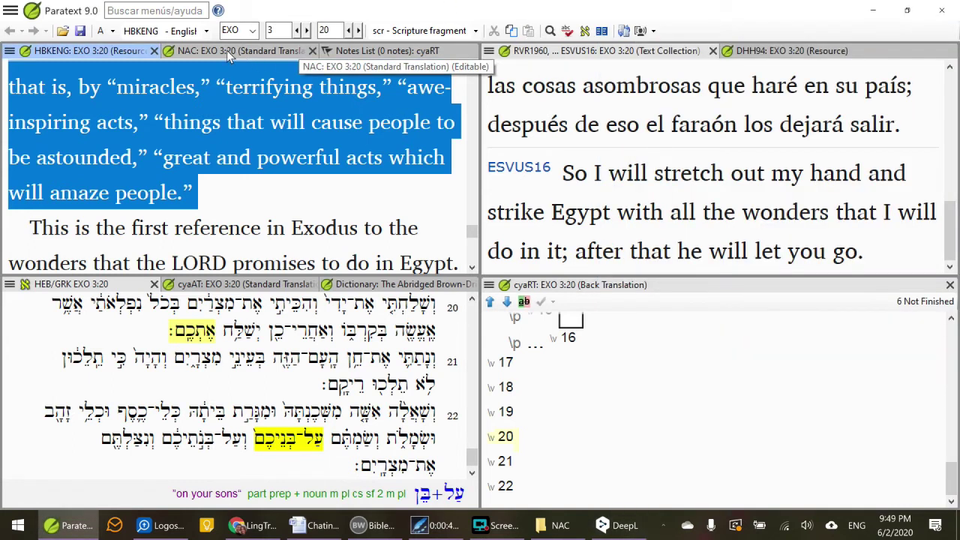
left_click(227, 50)
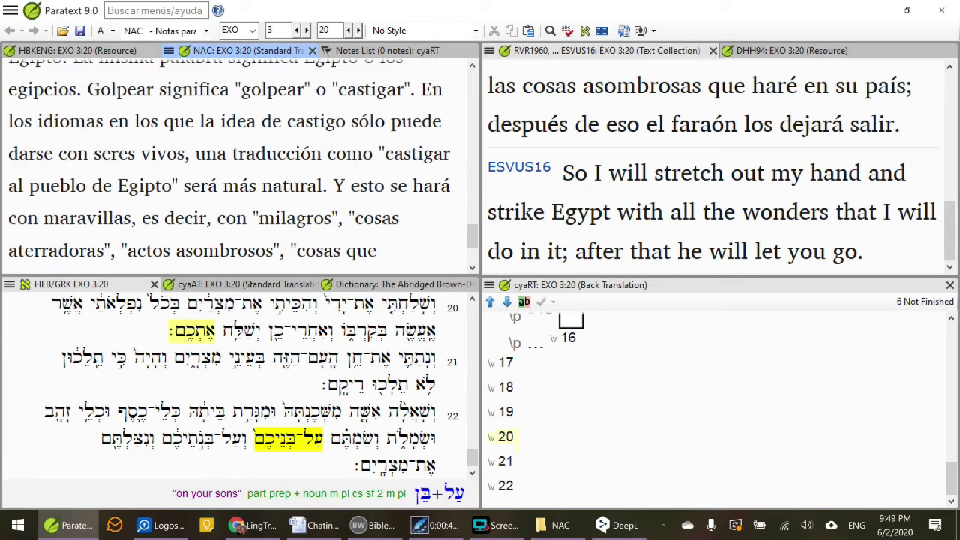
left_click(96, 53)
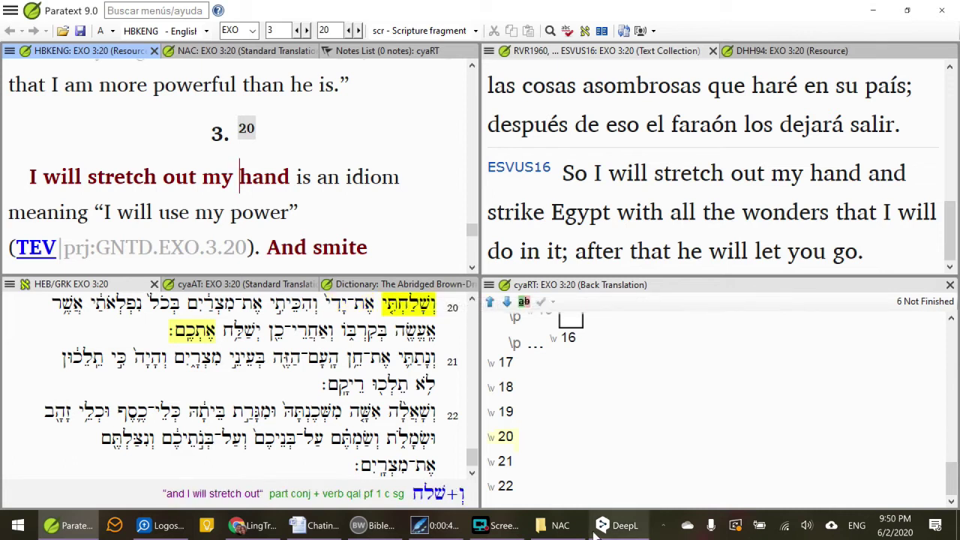
Look at the custom.sty file in the NAC project folder and return to Paratext
mouse_move(570, 527)
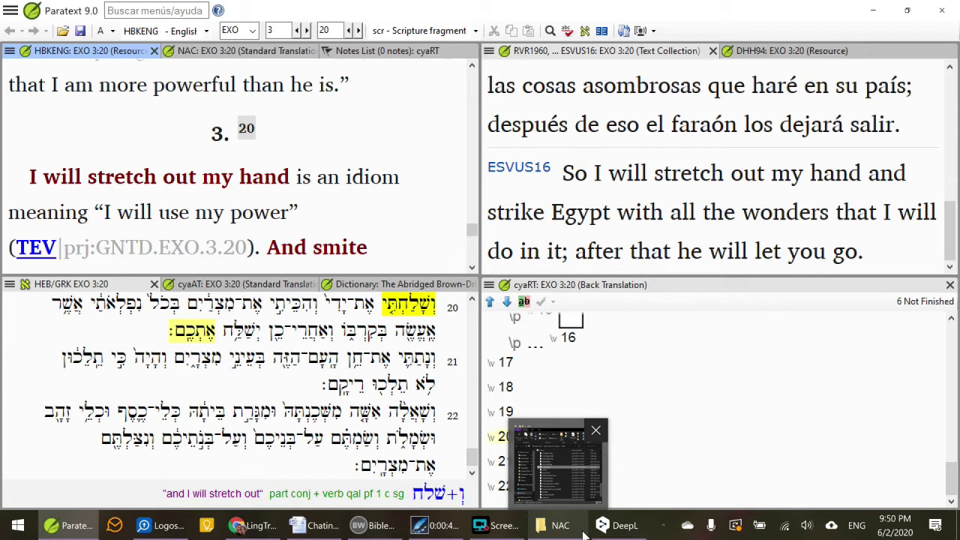
left_click(574, 529)
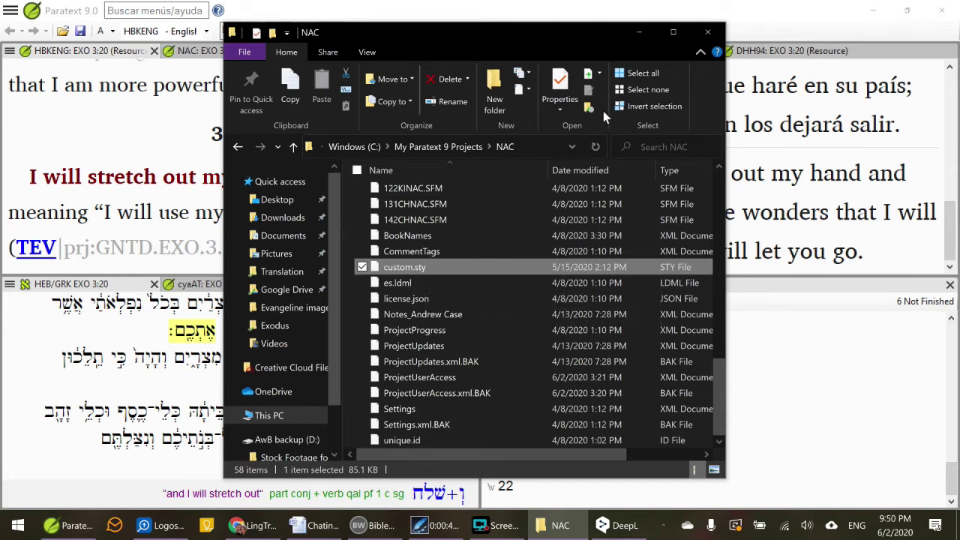
left_click(649, 33)
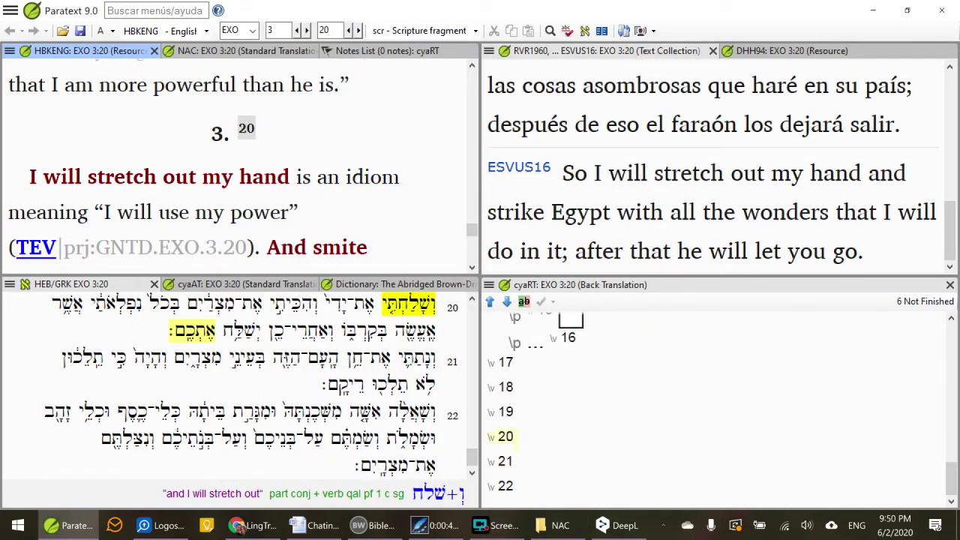
Mark "Extenderé mi mano" in verse 20 of the NAC notes as a Scripture fragment with the \scr marker
left_click(232, 51)
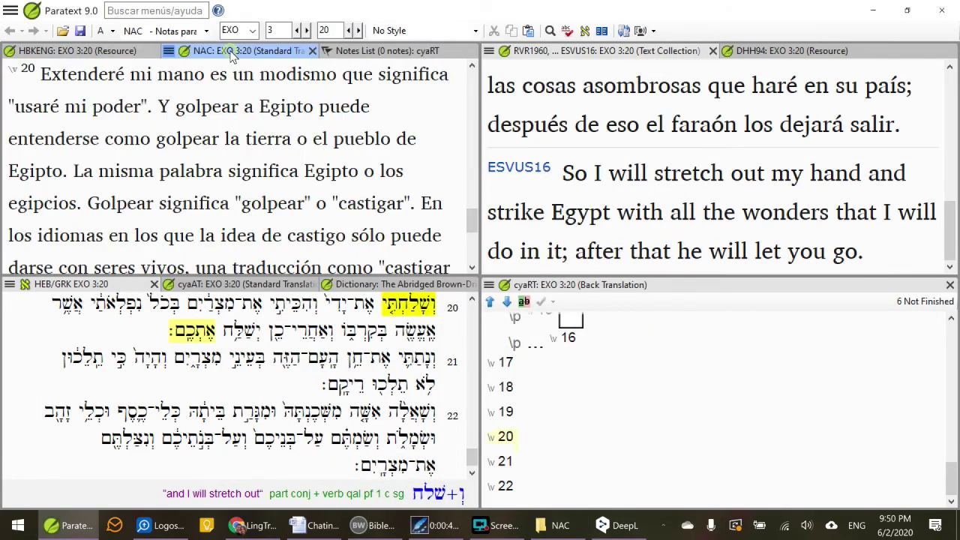
left_click_drag(40, 103, 204, 103)
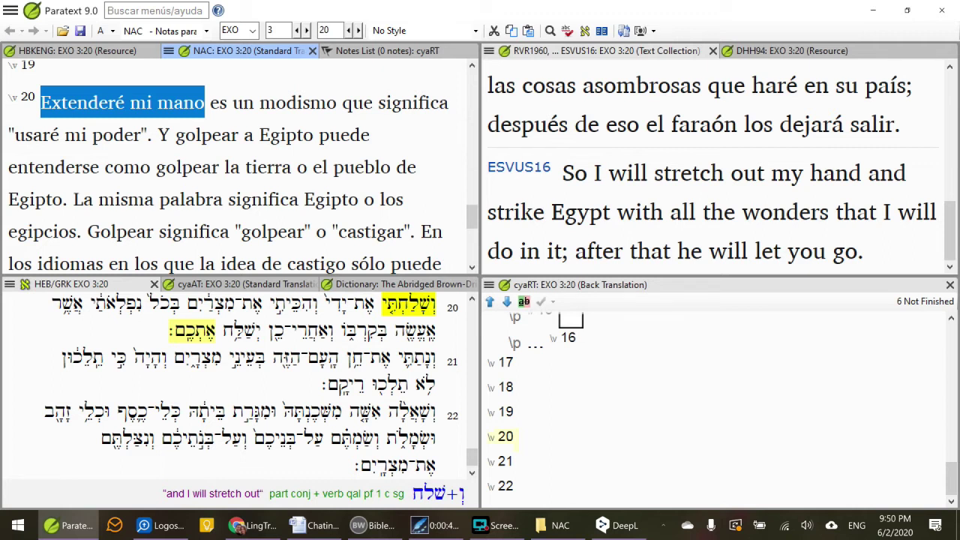
type("\\scr")
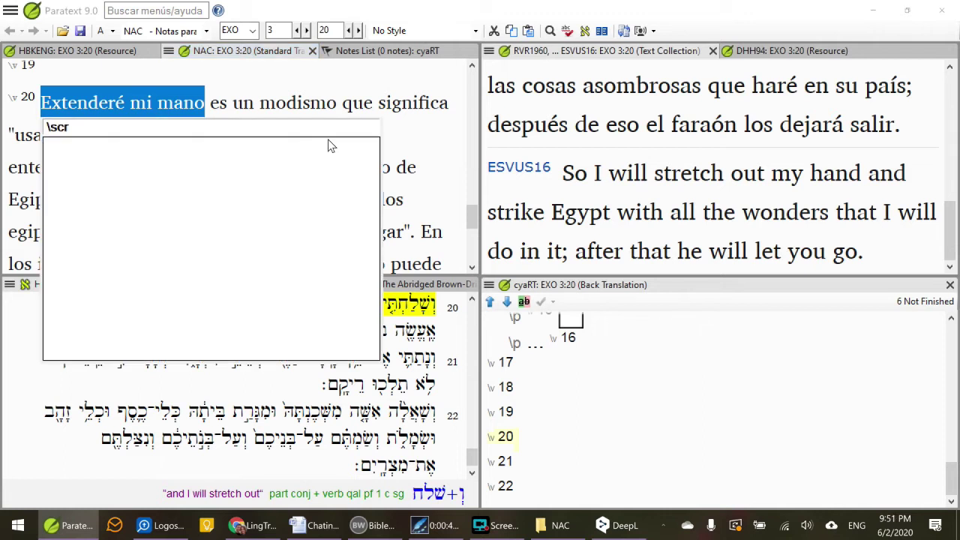
key("Return")
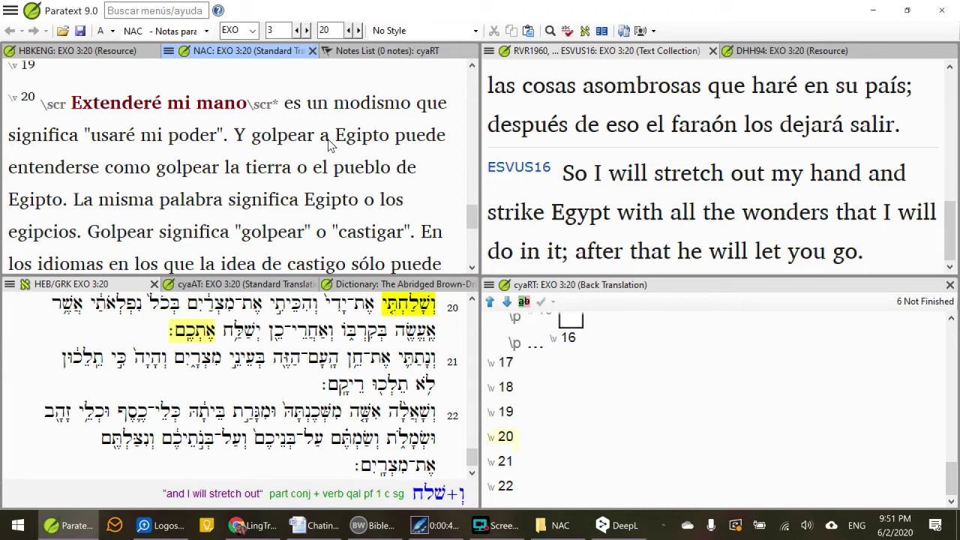
Examine the markers of the HBKENG handbook in Standard view, and restore its Formatted view
left_click(81, 51)
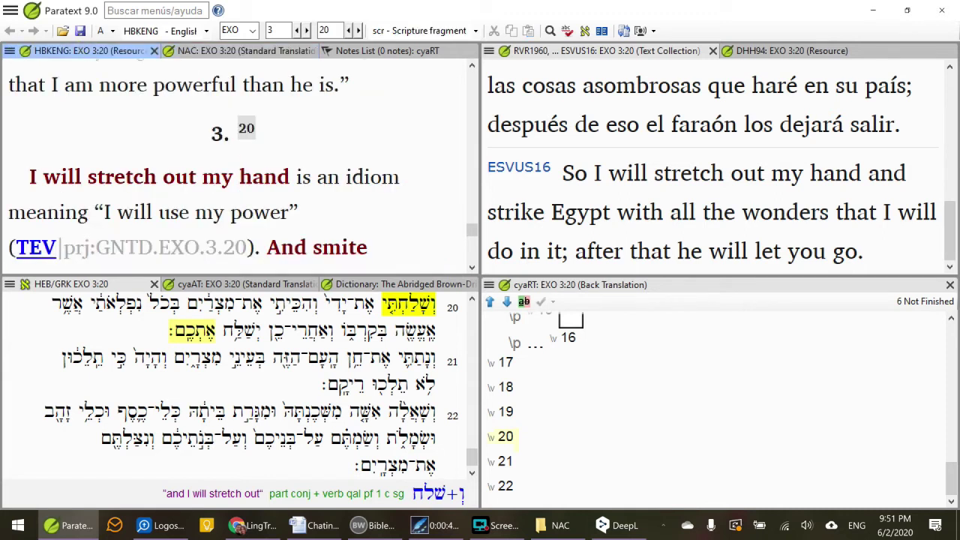
left_click(9, 50)
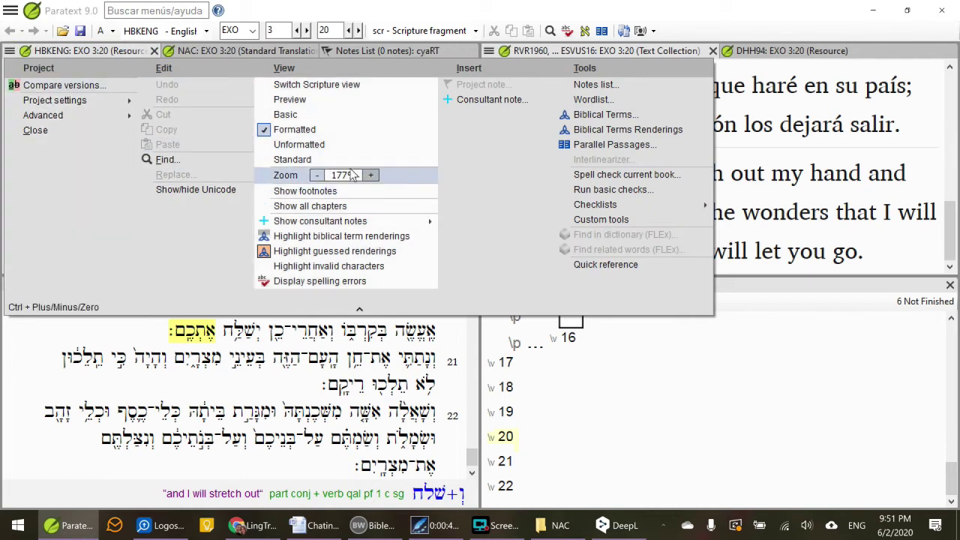
left_click(327, 160)
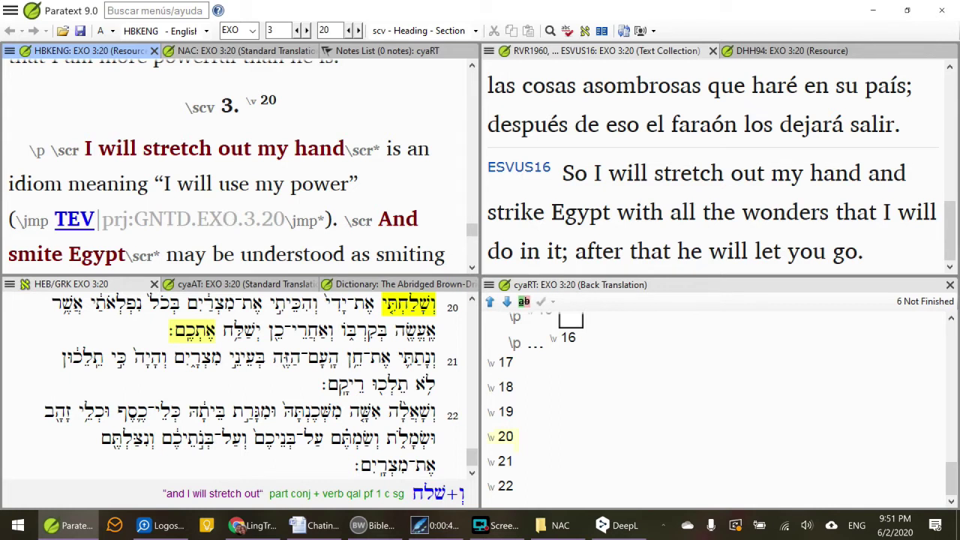
left_click(10, 50)
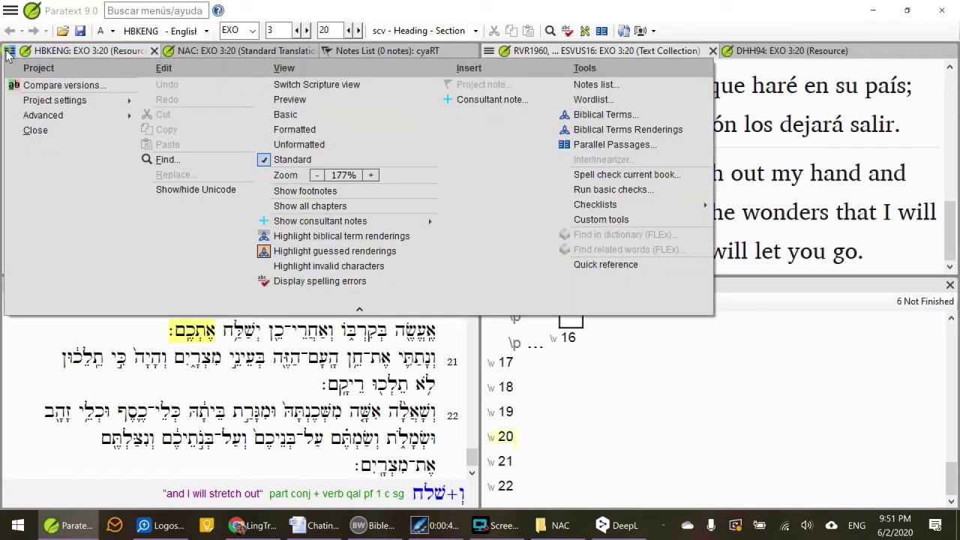
left_click(291, 130)
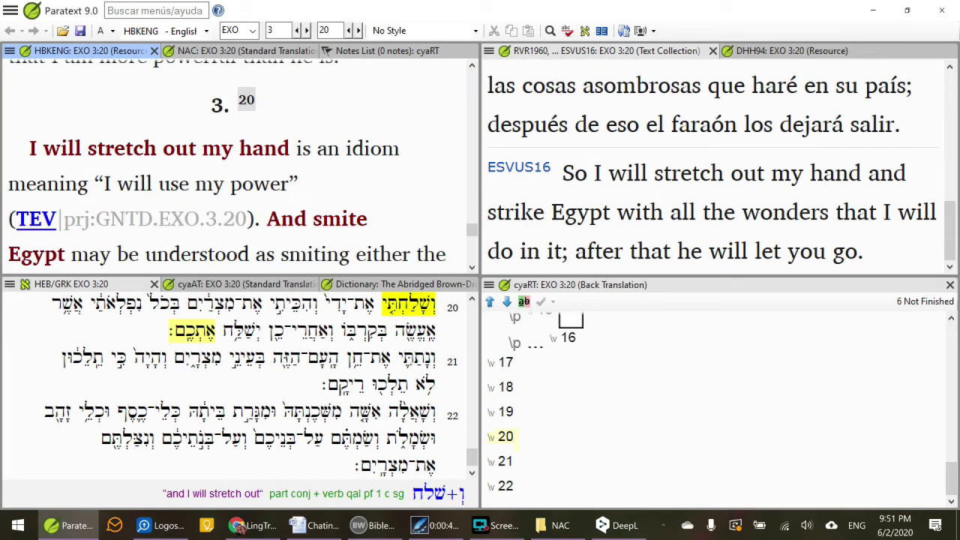
Try the \it italic marker on the NAC verse 20 sentences from "La misma palabra" to "castigar", and remove it again
left_click(271, 51)
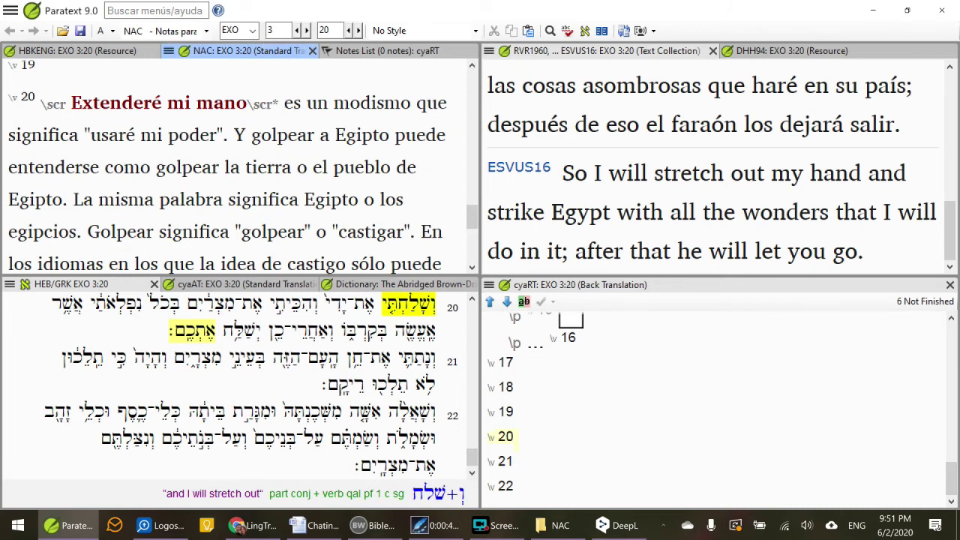
scroll(243, 168, "down", 1)
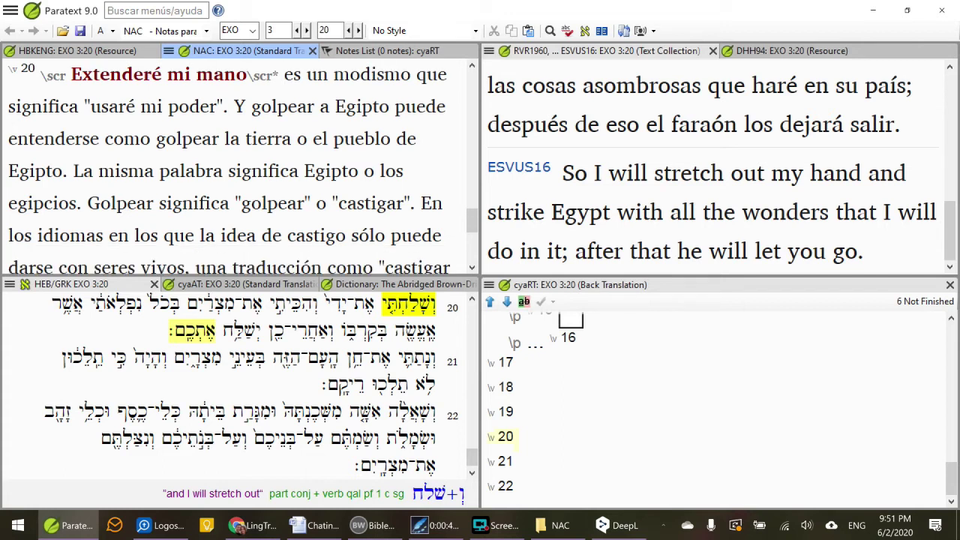
scroll(243, 168, "down", 1)
left_click_drag(74, 142, 417, 175)
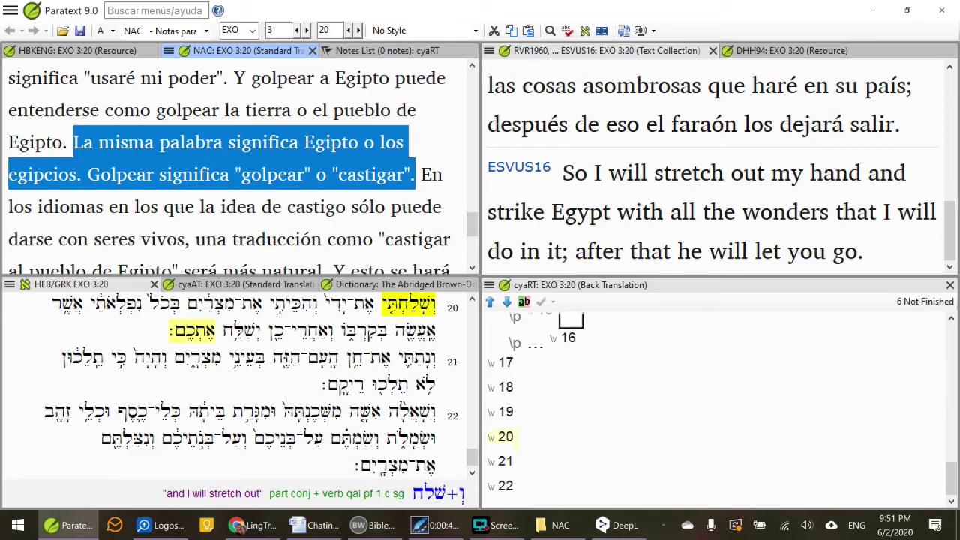
key("ctrl+c")
key("ctrl+c")
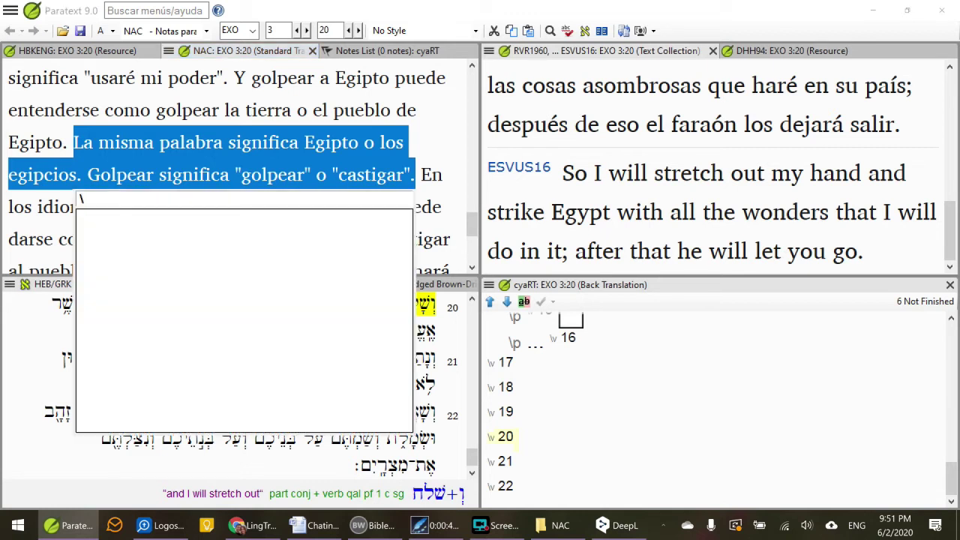
type("it")
key("Return")
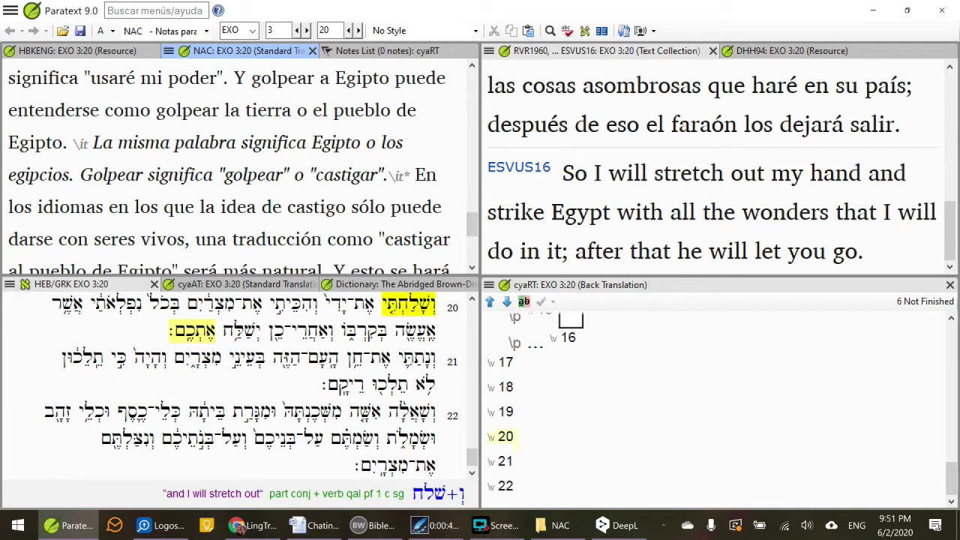
key("BackSpace")
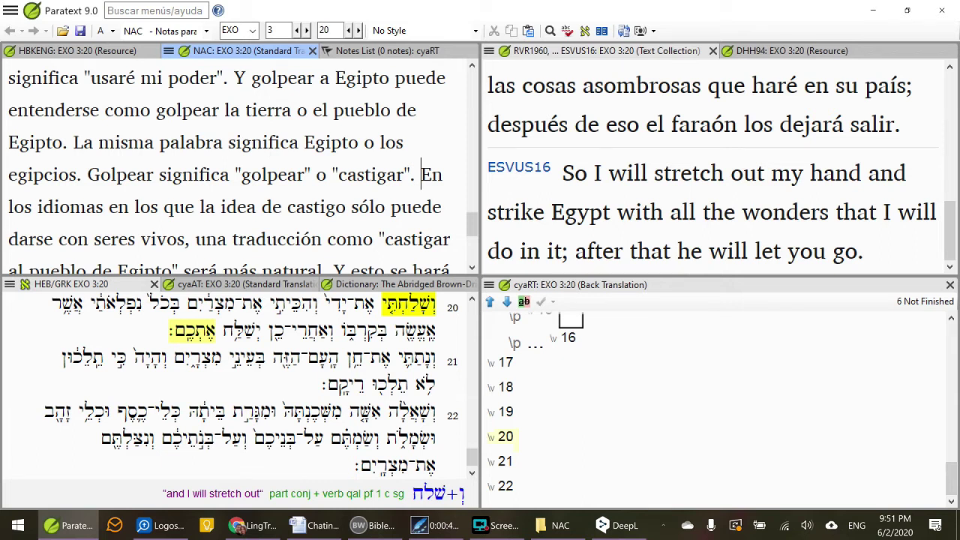
Read through the Spanish note on verse 20 in NAC, checking the wording of "golpear" and "castigar"
scroll(240, 173, "down", 2)
scroll(240, 165, "down", 1)
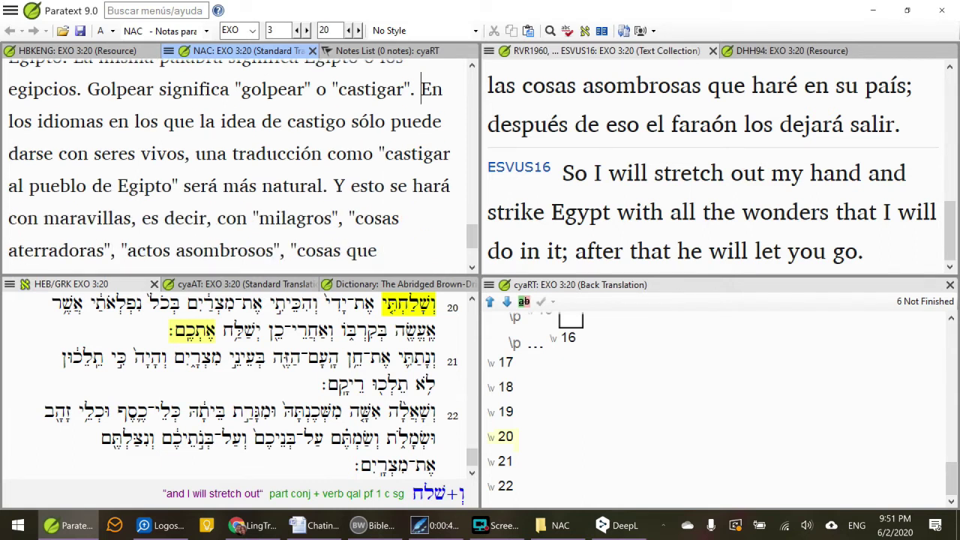
scroll(240, 165, "down", 1)
scroll(240, 165, "down", 1)
scroll(240, 165, "up", 4)
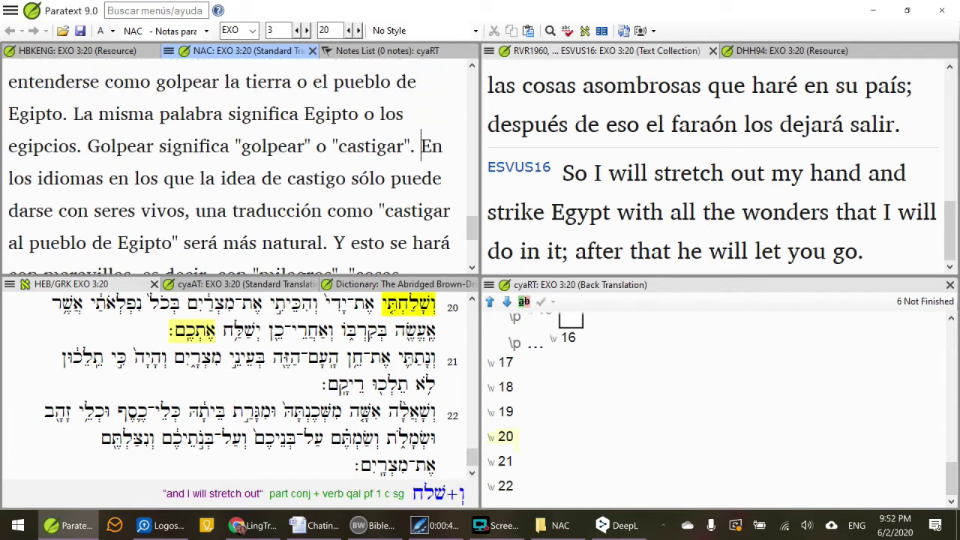
scroll(240, 165, "up", 1)
scroll(240, 165, "down", 5)
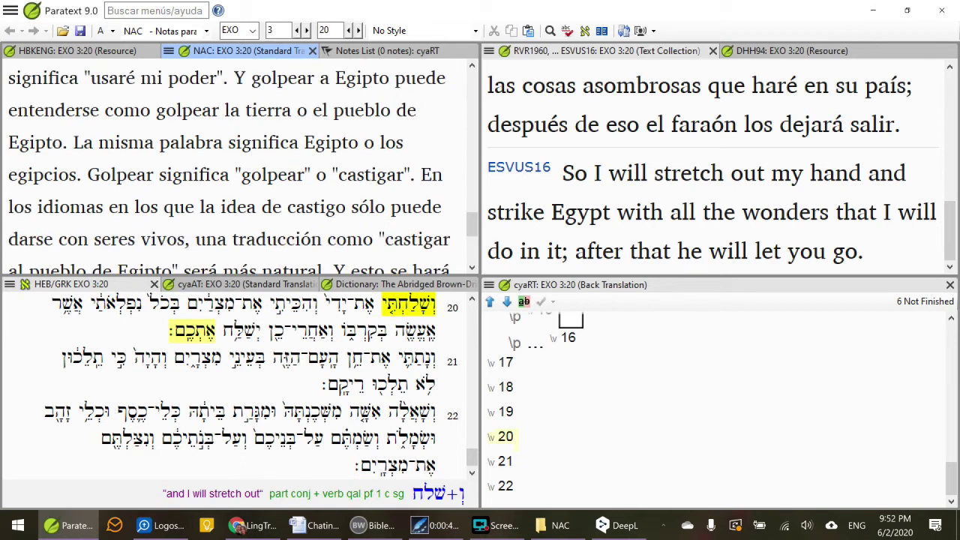
scroll(240, 165, "down", 1)
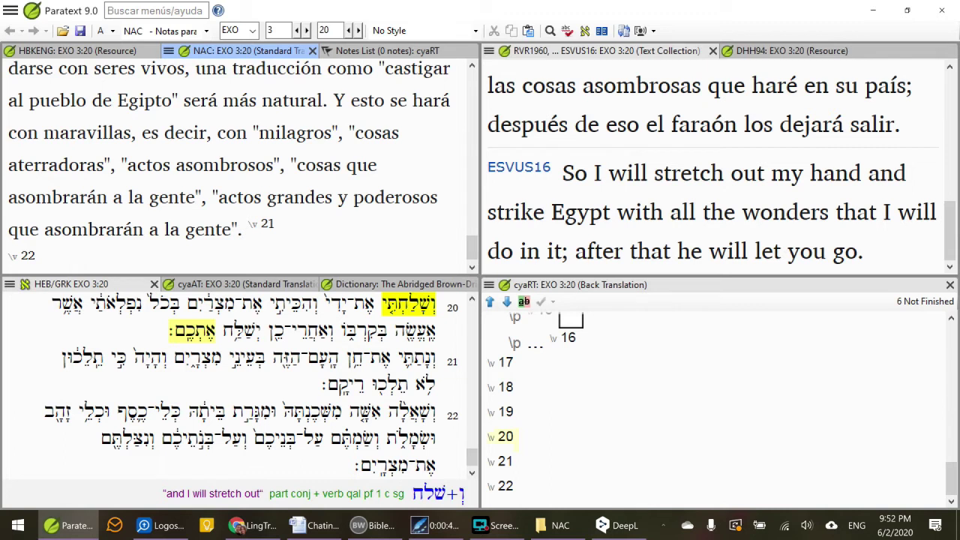
scroll(240, 165, "up", 3)
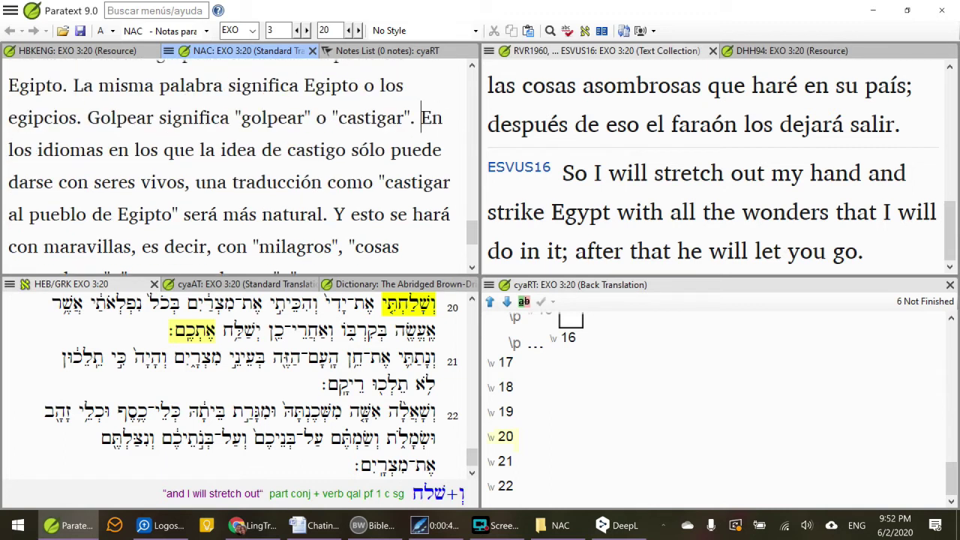
scroll(240, 165, "up", 2)
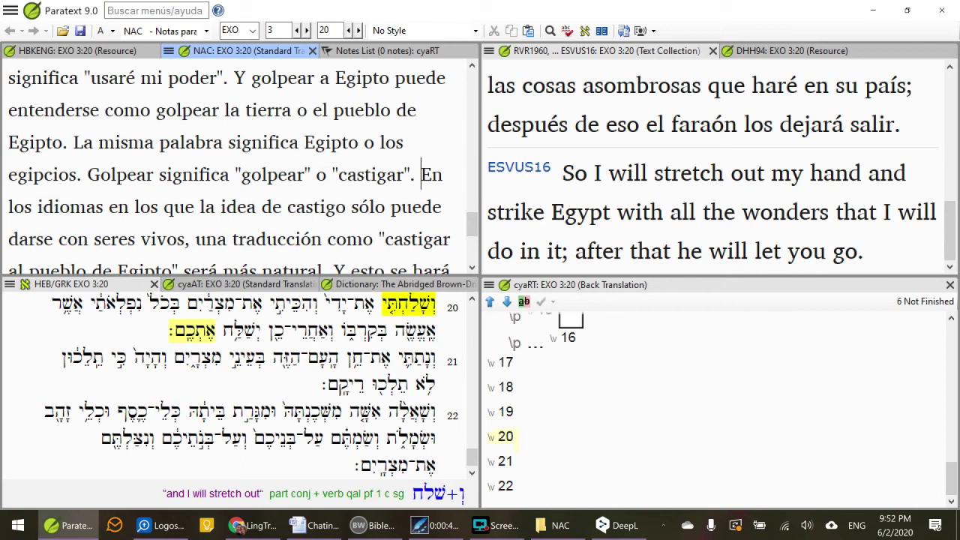
scroll(240, 165, "up", 1)
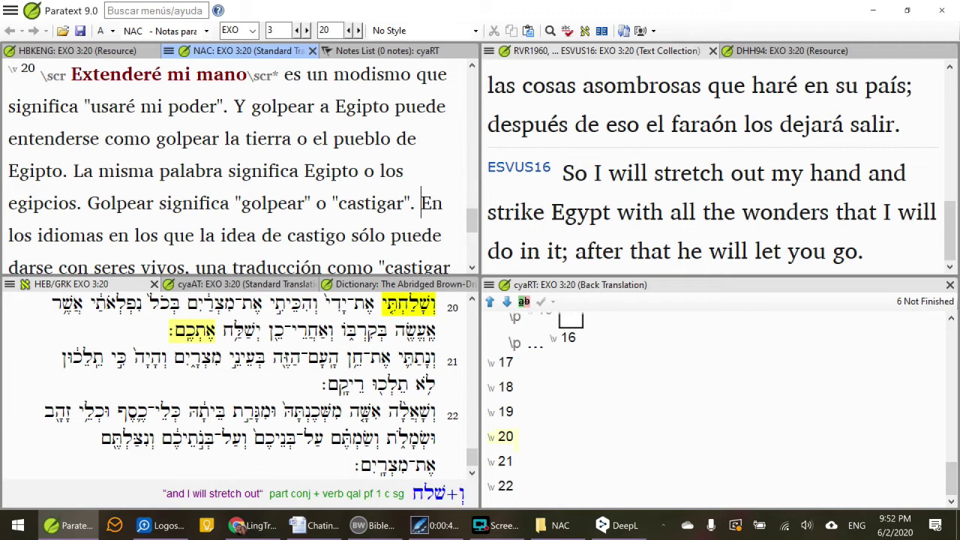
double_click(271, 203)
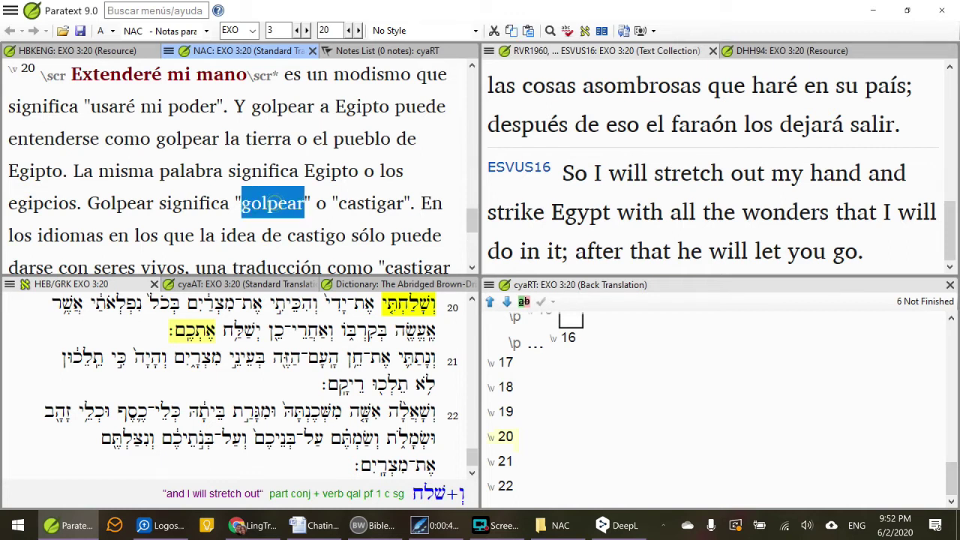
double_click(98, 202)
double_click(256, 201)
left_click(377, 203)
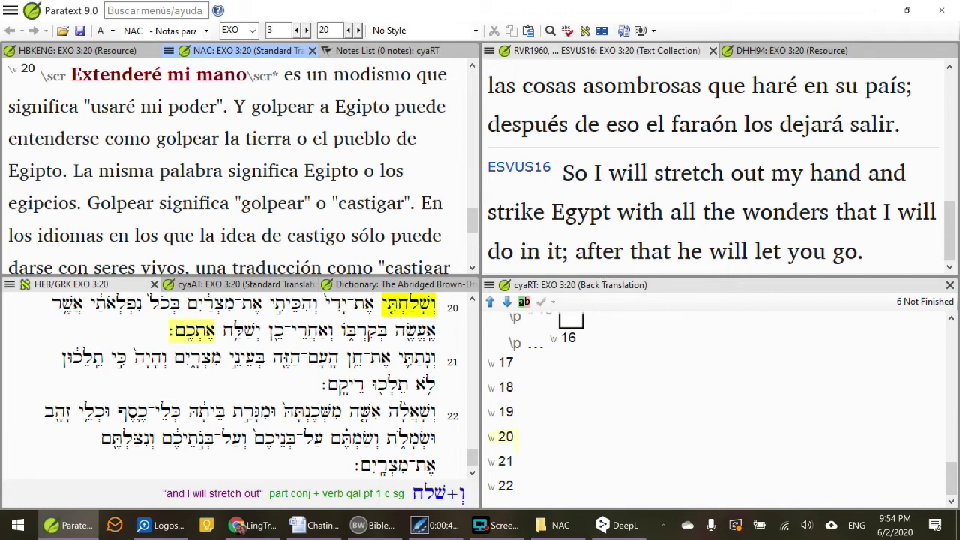
Draft a note on Exodus 3:15 in cyaRT with the copied Spanish translation, bold "Extenderé mi mano", and discard the note
left_click(612, 324)
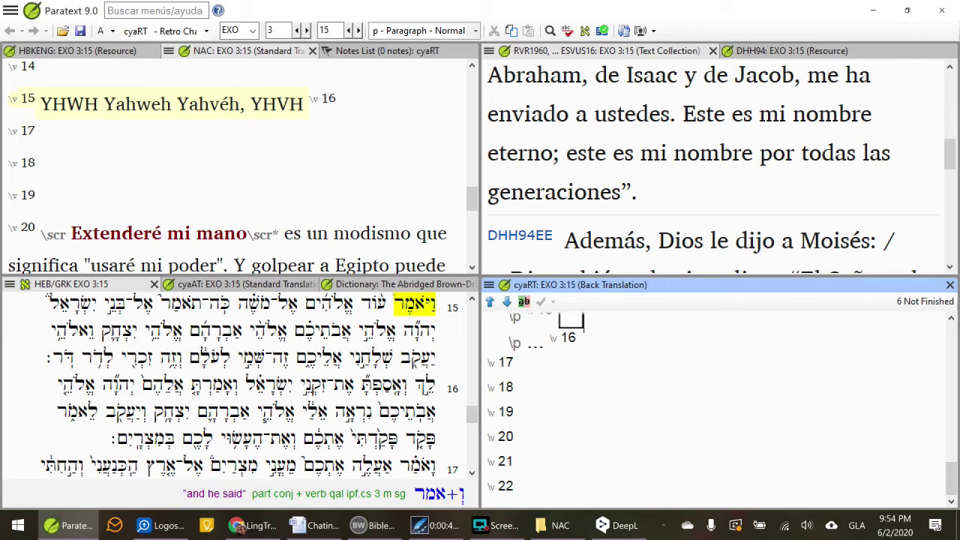
key("ctrl+shift+n")
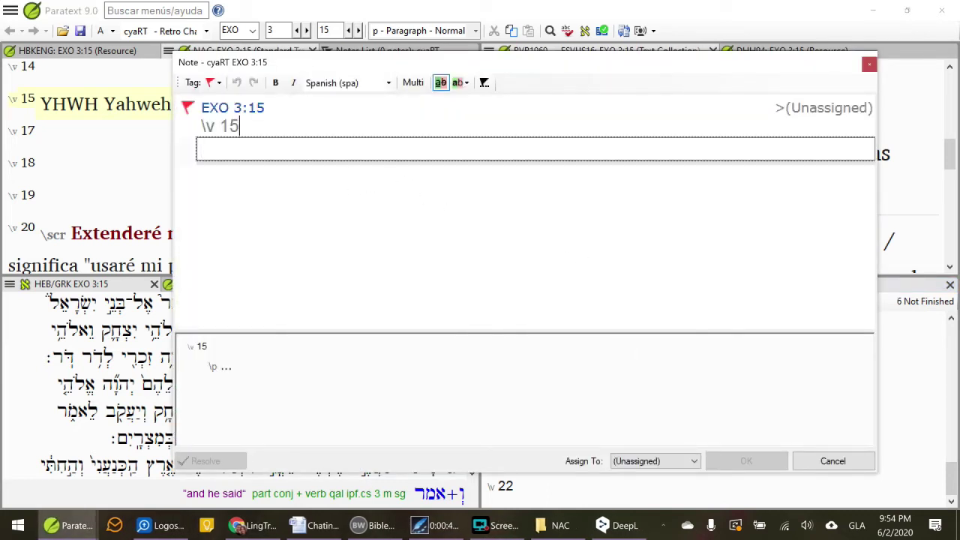
key("ctrl+v")
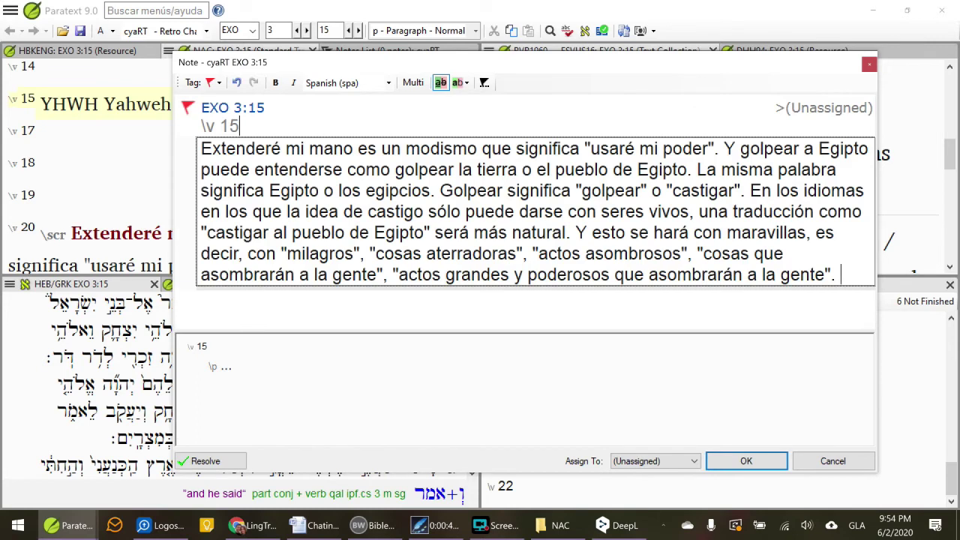
key("shift+Home")
key("ctrl+b")
left_click(424, 190)
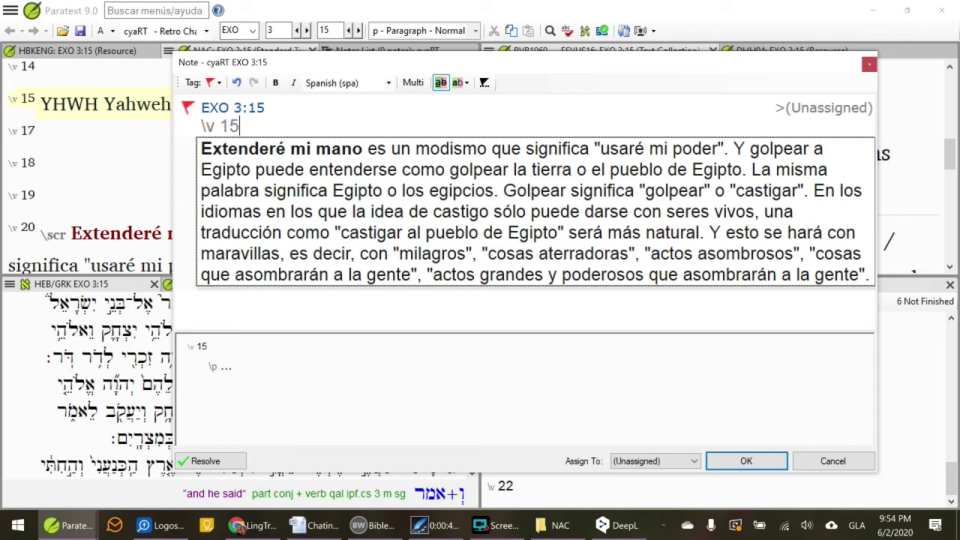
left_click(830, 463)
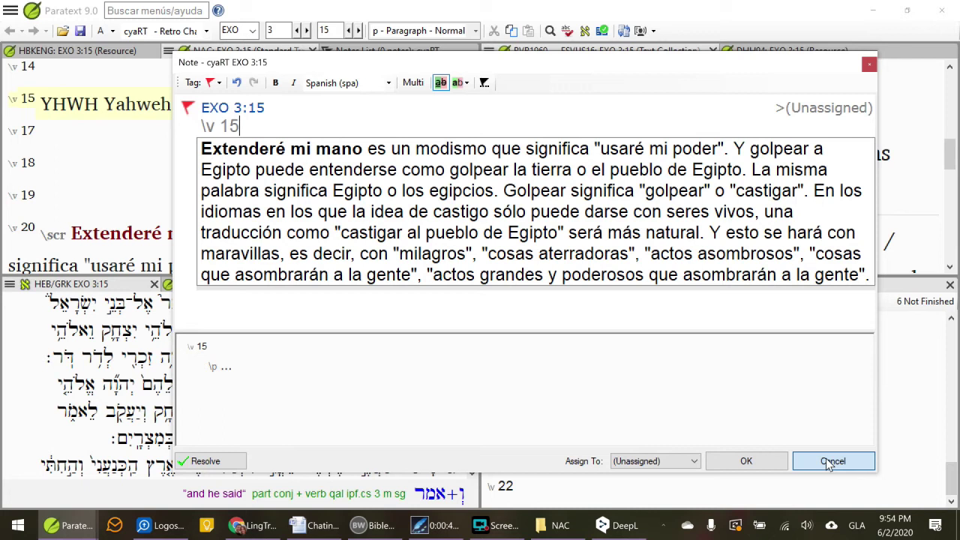
left_click(826, 459)
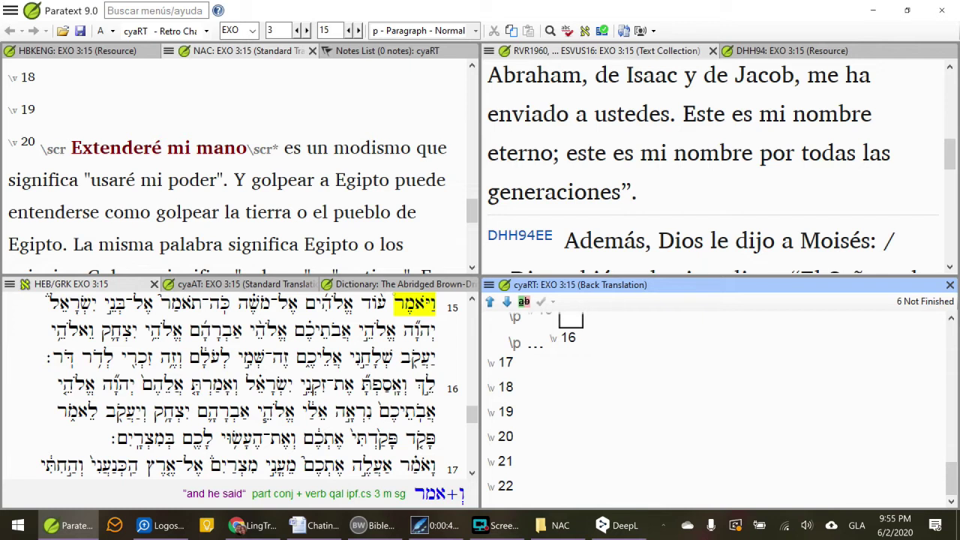
Check the gloss of the Hebrew word פקד in Exodus 3:16, and switch to the Chatino culture and language questions document in Word
left_click(365, 465)
left_click(420, 439)
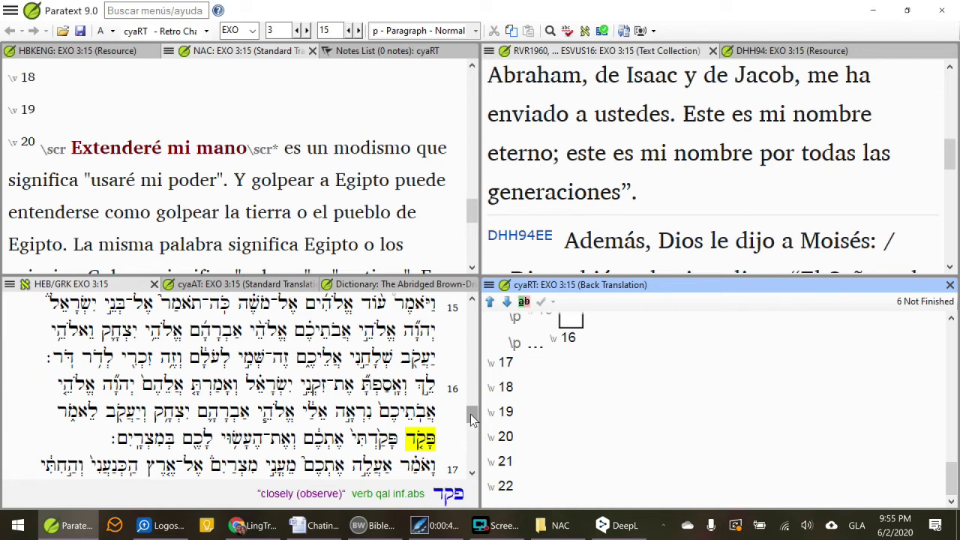
left_click(315, 525)
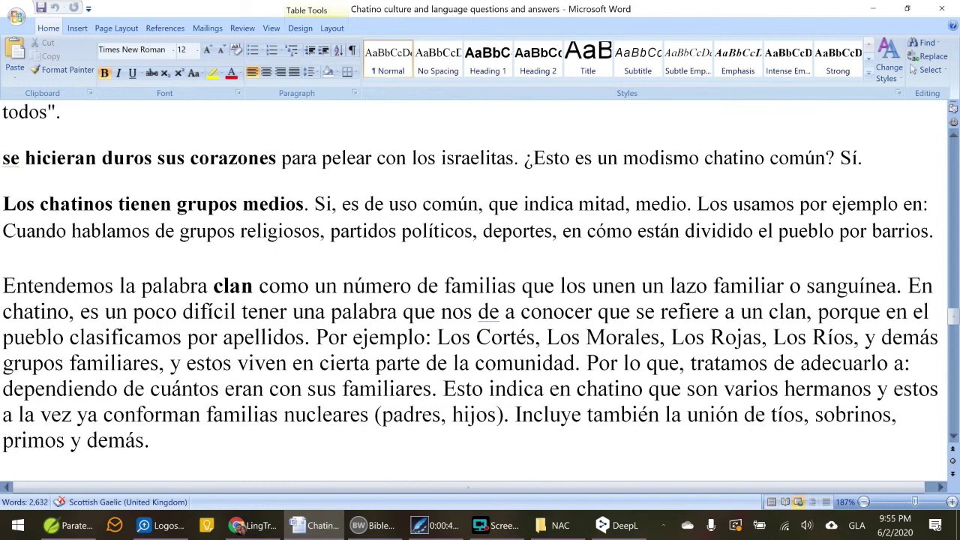
Return to the start of the Chatino questions document and examine the greeting phrases from "Goodbye" to "Hola"
left_click_drag(953, 315, 953, 146)
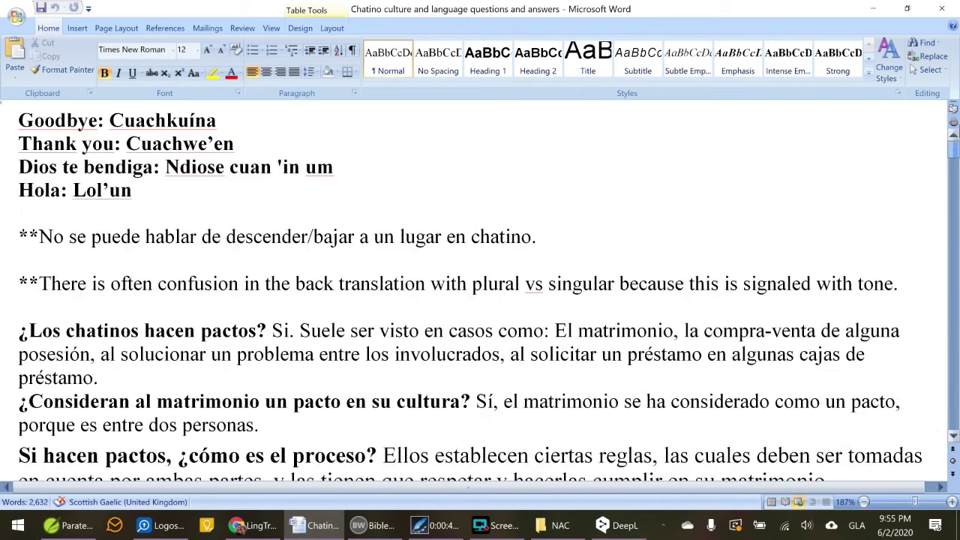
scroll(450, 285, "down", 3)
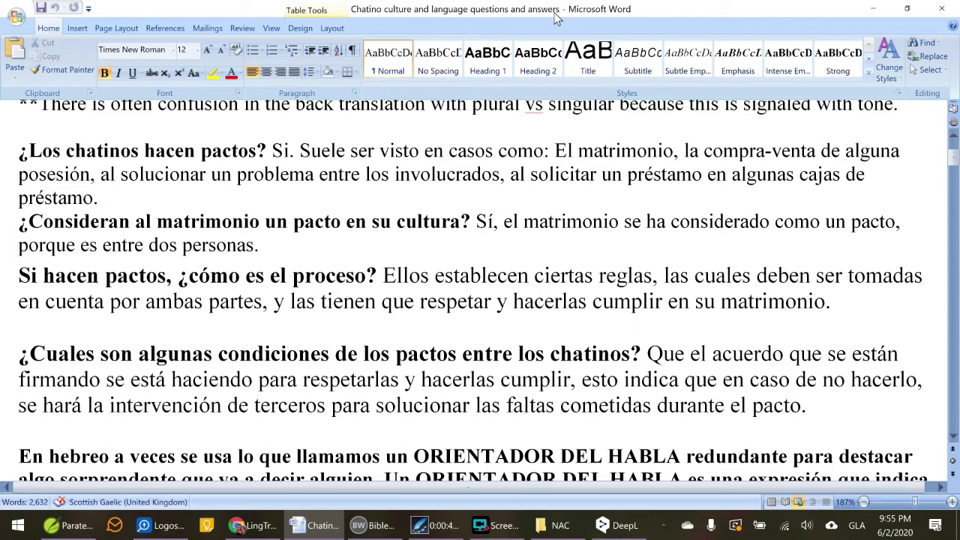
scroll(7, 225, "up", 2)
scroll(7, 225, "up", 1)
left_click_drag(18, 118, 150, 195)
left_click(150, 195)
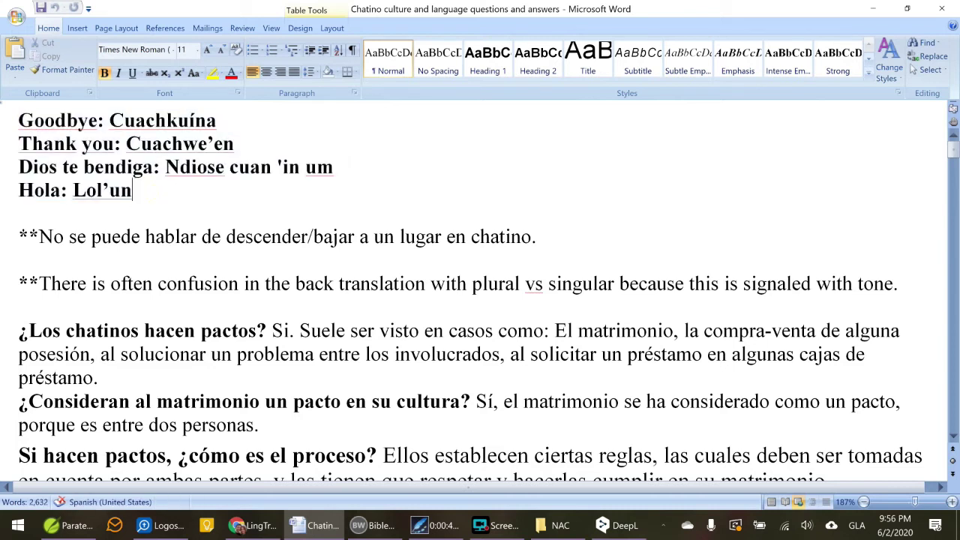
Read the notes on descending and on plural vs singular, and the question "¿Los chatinos hacen pactos?" with its answer
scroll(480, 293, "down", 2)
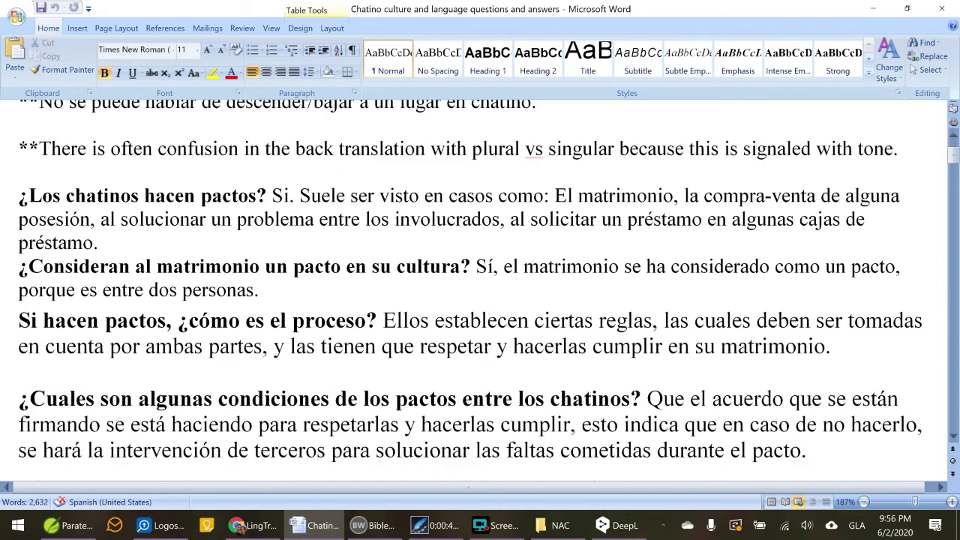
scroll(480, 293, "up", 2)
scroll(480, 292, "down", 1)
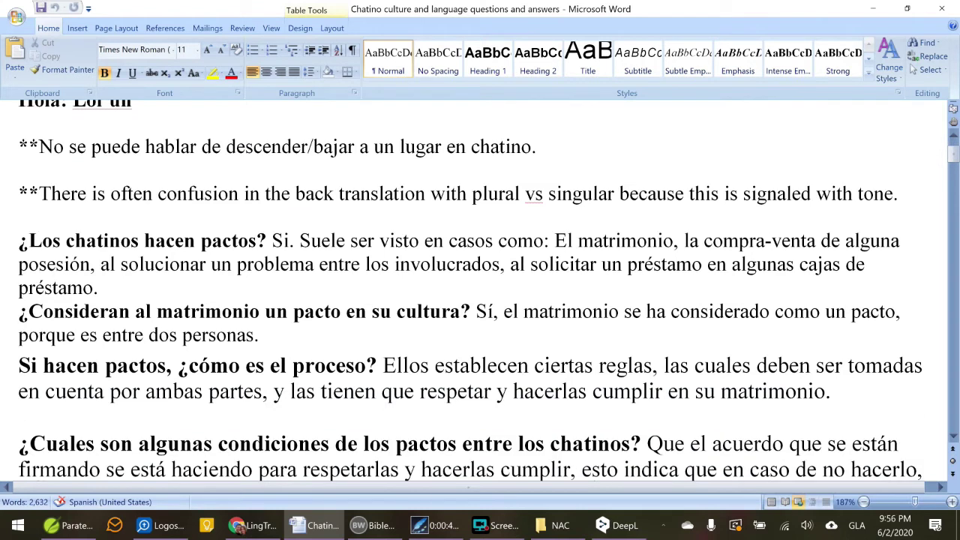
scroll(480, 292, "down", 1)
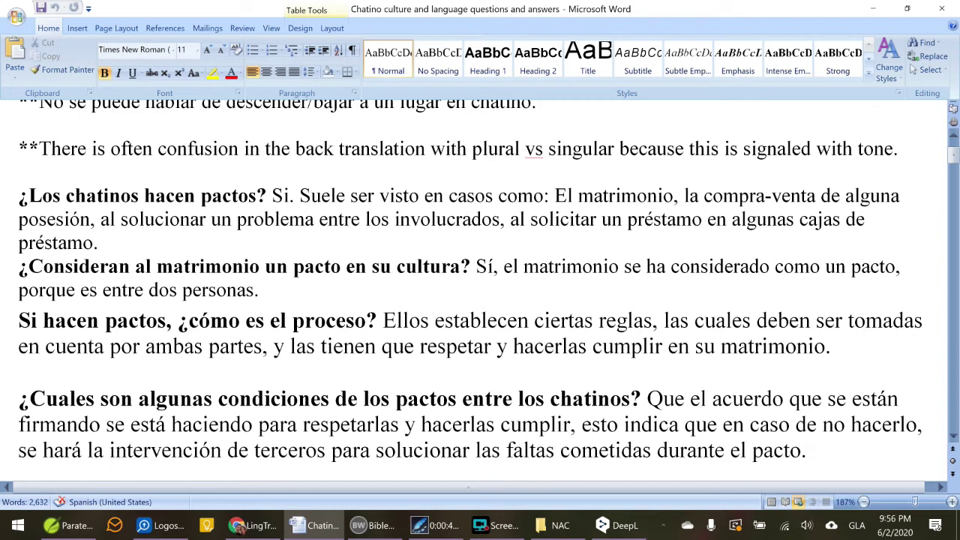
scroll(470, 290, "up", 1)
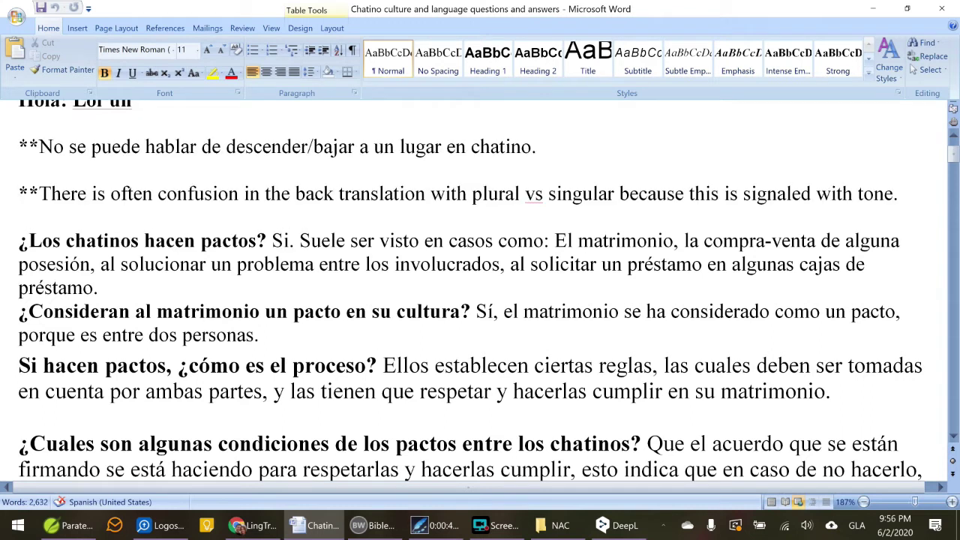
left_click(16, 241)
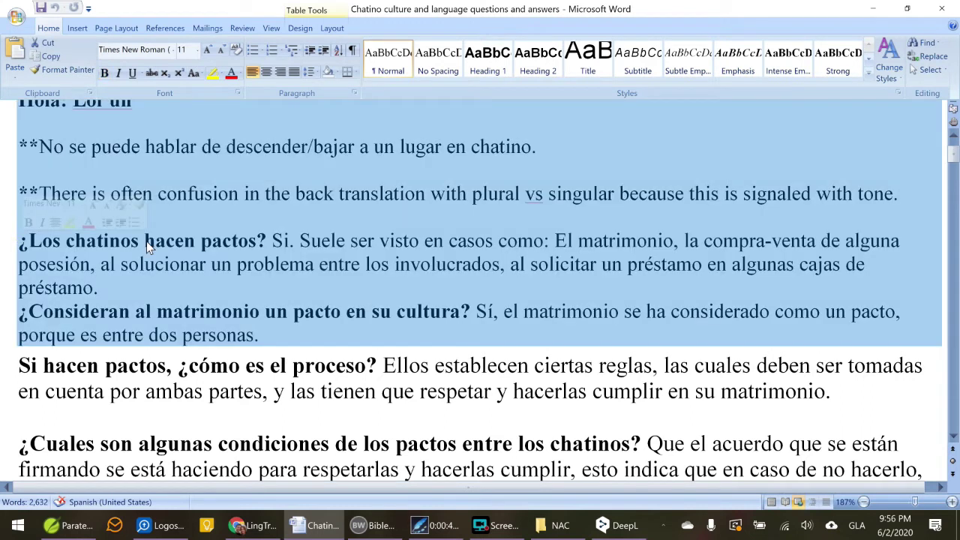
left_click(147, 242)
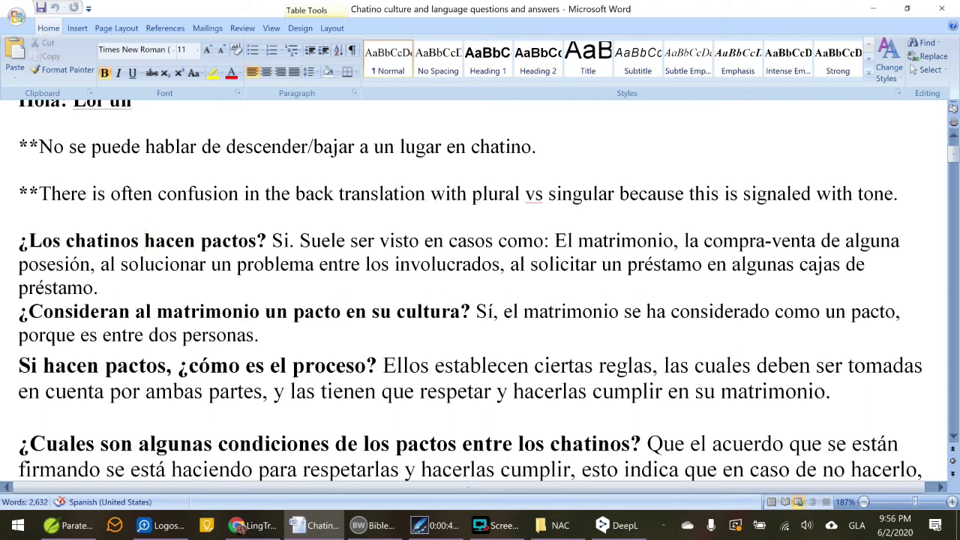
left_click_drag(267, 240, 18, 240)
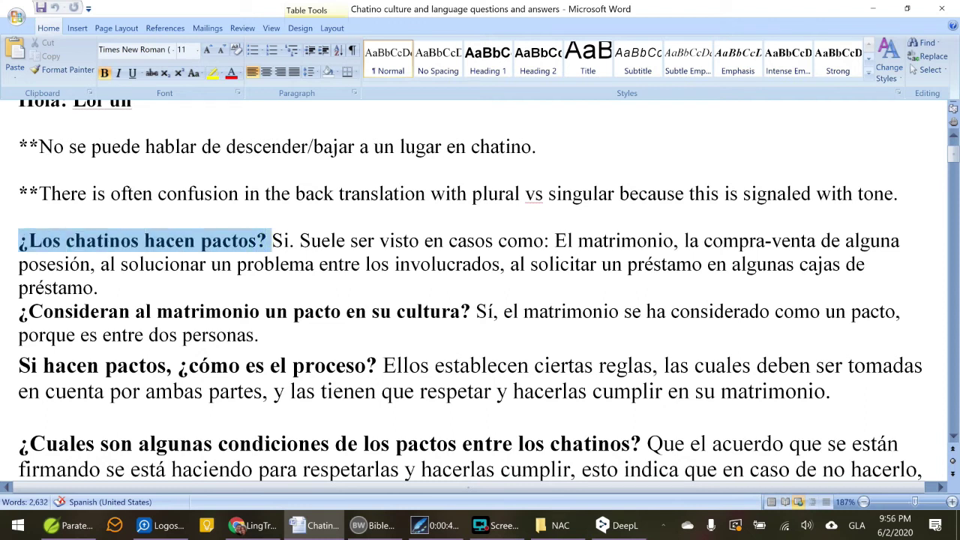
scroll(330, 195, "down", 2)
left_click(330, 151)
scroll(331, 154, "down", 2)
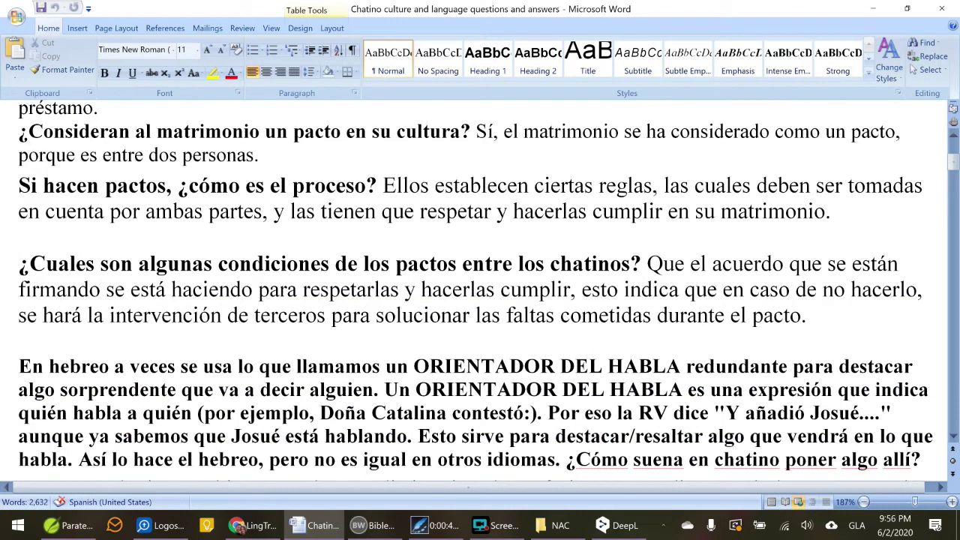
Examine the conditions of covenants, the ORIENTADOR DEL HABLA question with its answer, and the "vuestro Dios" entry
scroll(489, 290, "down", 1)
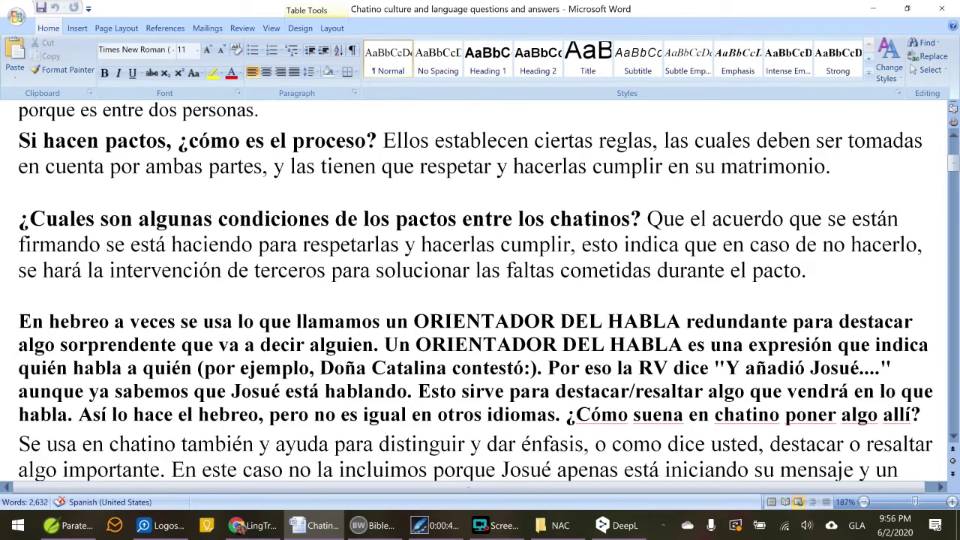
scroll(480, 293, "down", 2)
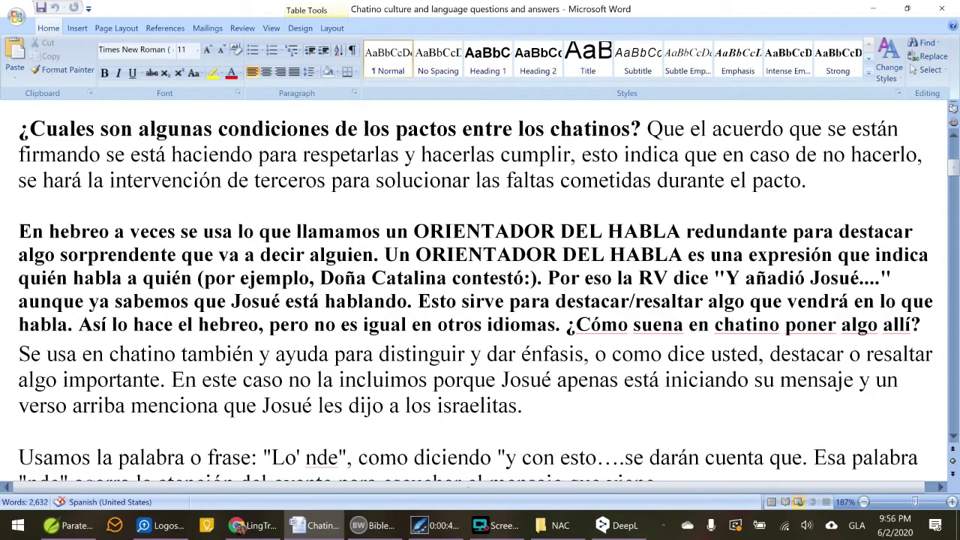
scroll(480, 292, "down", 2)
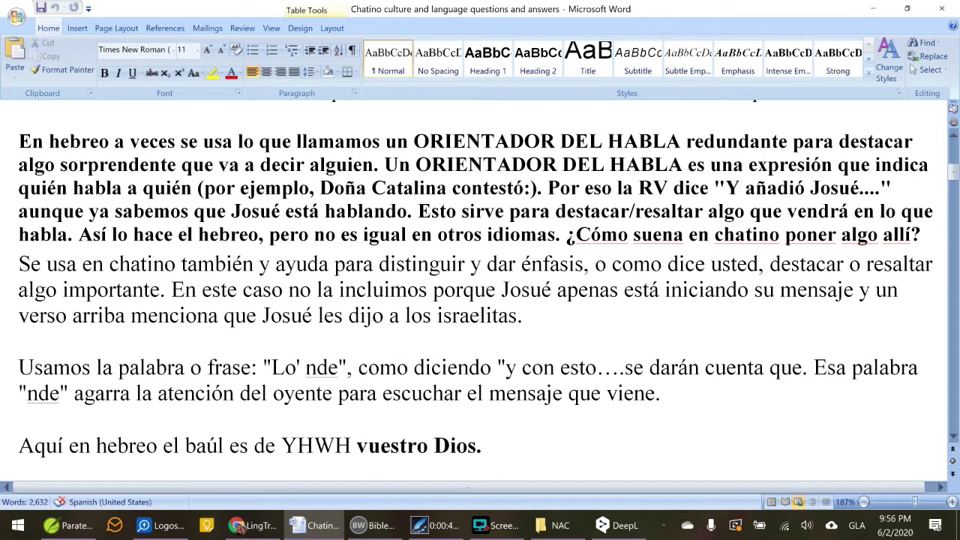
scroll(480, 292, "down", 1)
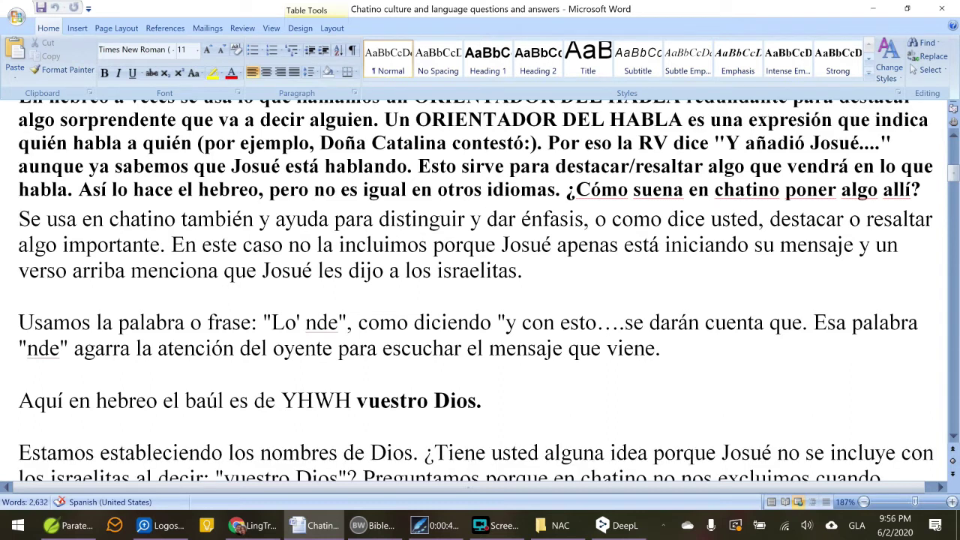
scroll(480, 293, "up", 1)
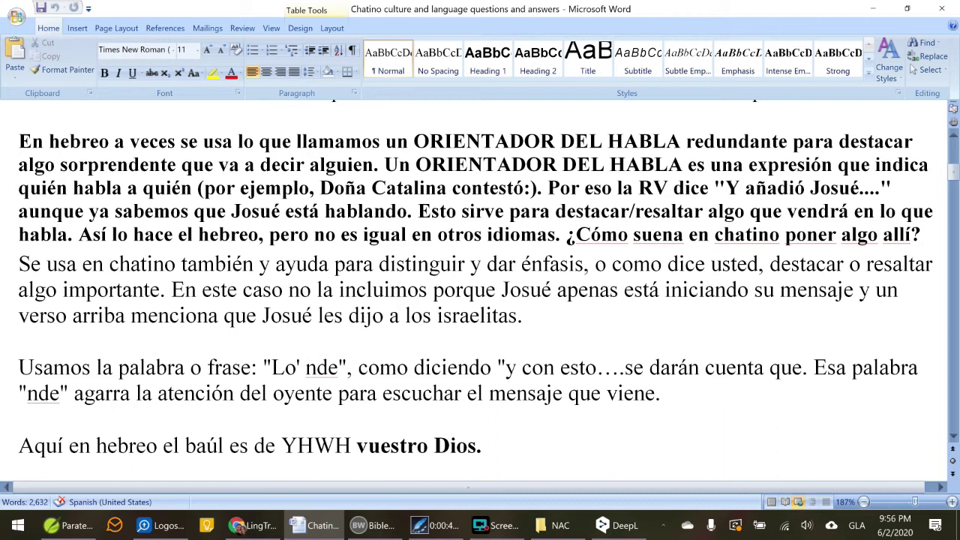
scroll(476, 290, "down", 3)
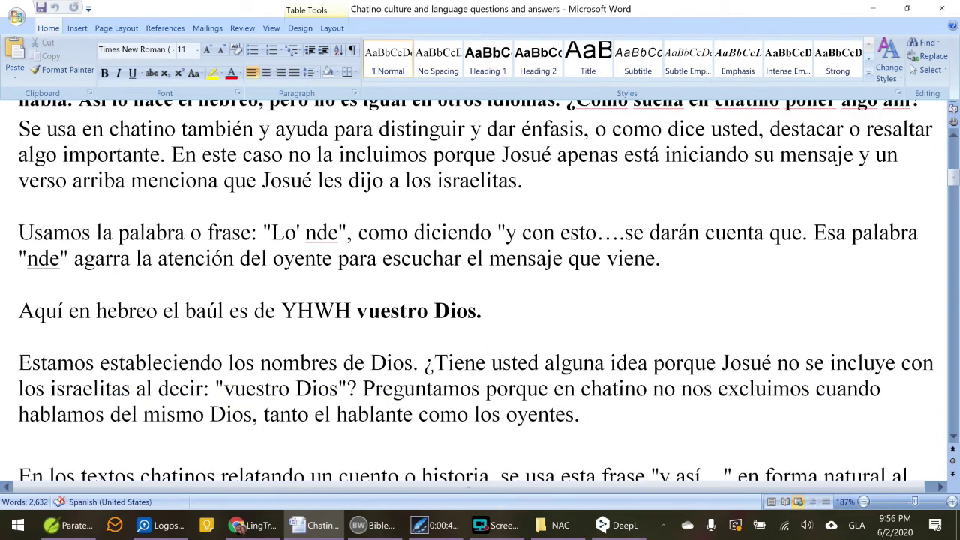
scroll(480, 293, "down", 2)
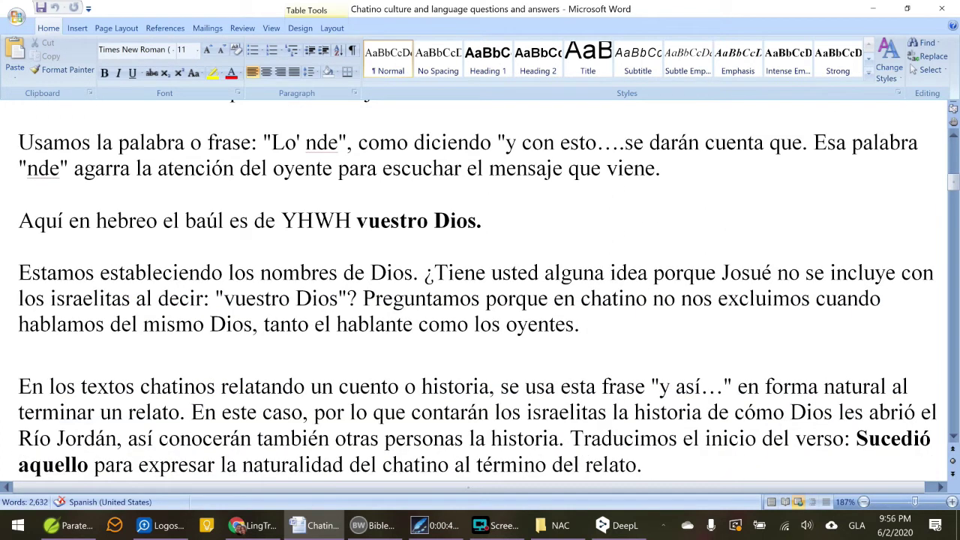
Skim the remaining entries, from "al otro día" through the Joshua notes to introducing a new character, and switch back to Paratext
scroll(480, 292, "down", 8)
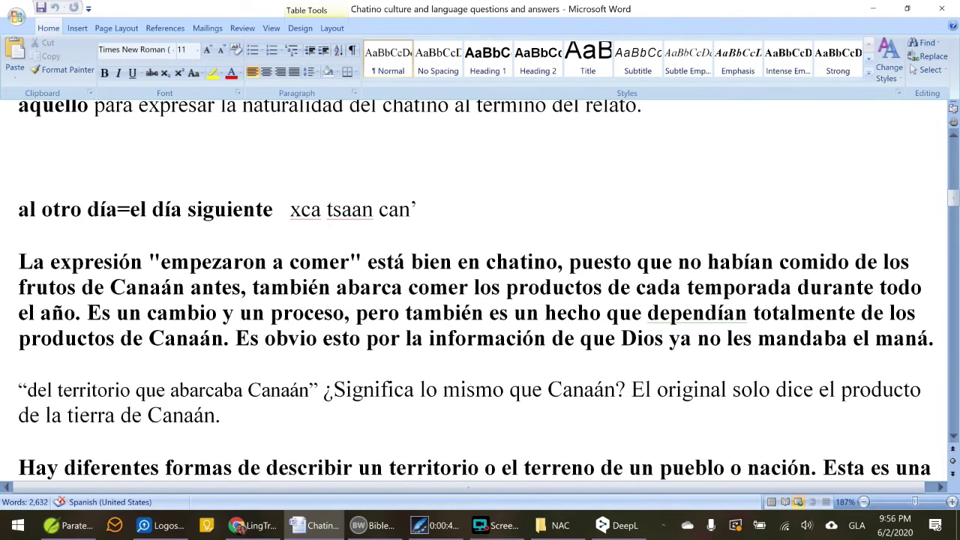
scroll(480, 293, "down", 5)
scroll(480, 292, "down", 13)
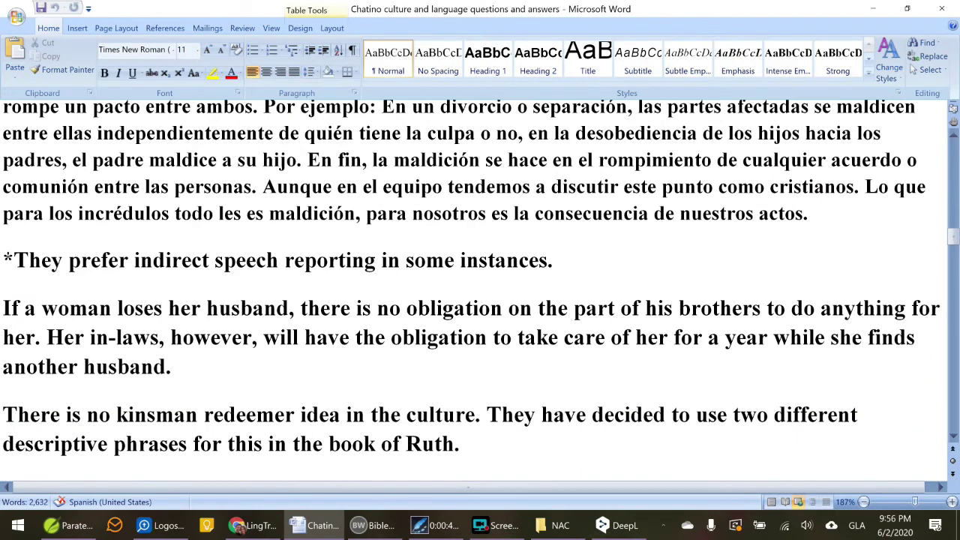
scroll(480, 292, "down", 5)
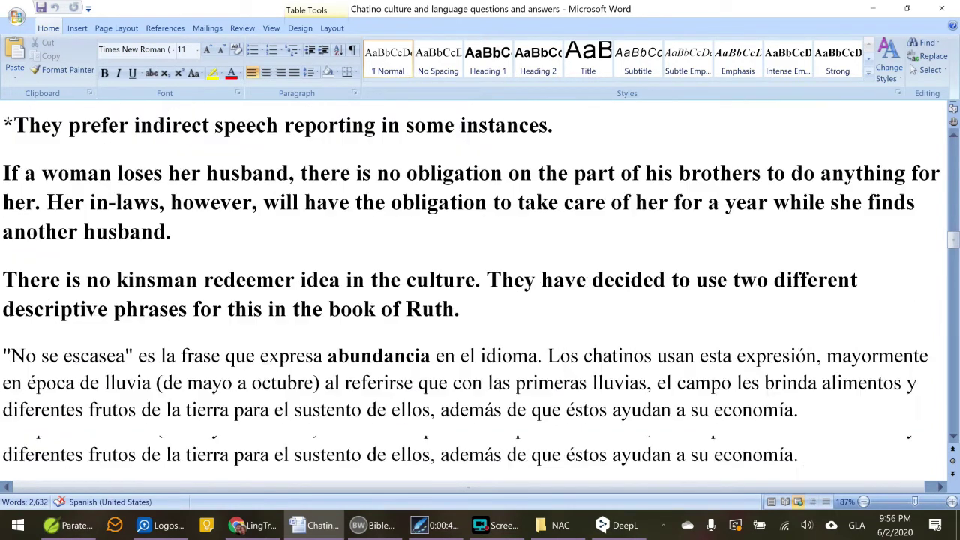
scroll(480, 293, "down", 5)
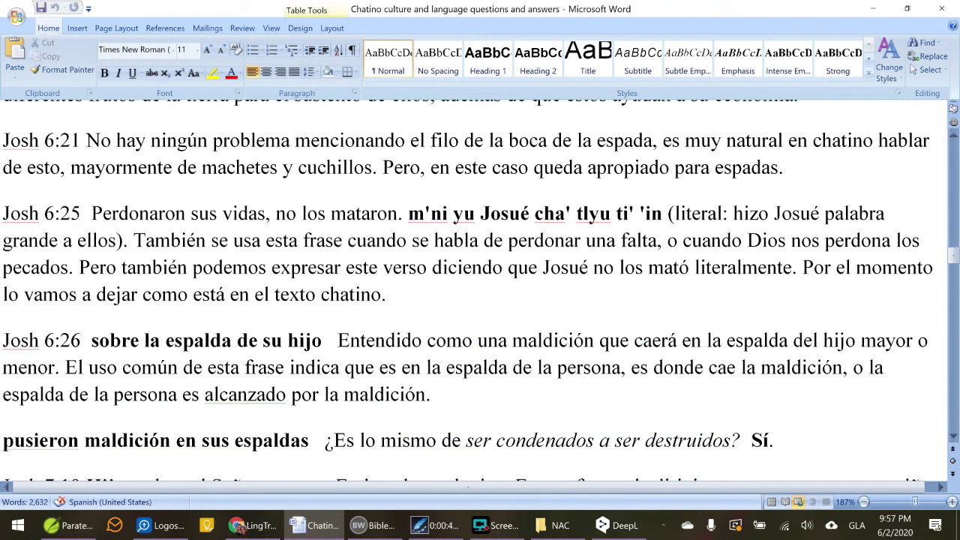
scroll(480, 293, "down", 3)
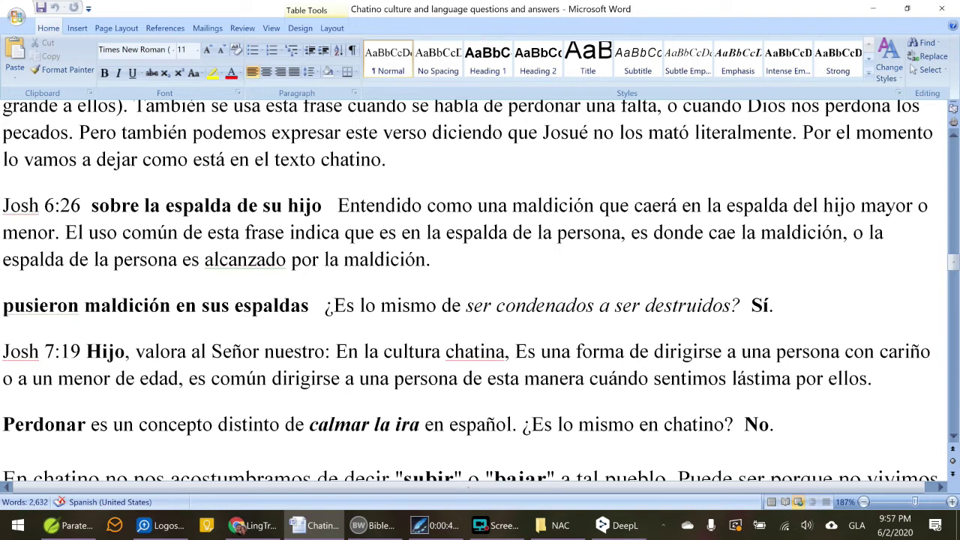
scroll(480, 292, "down", 14)
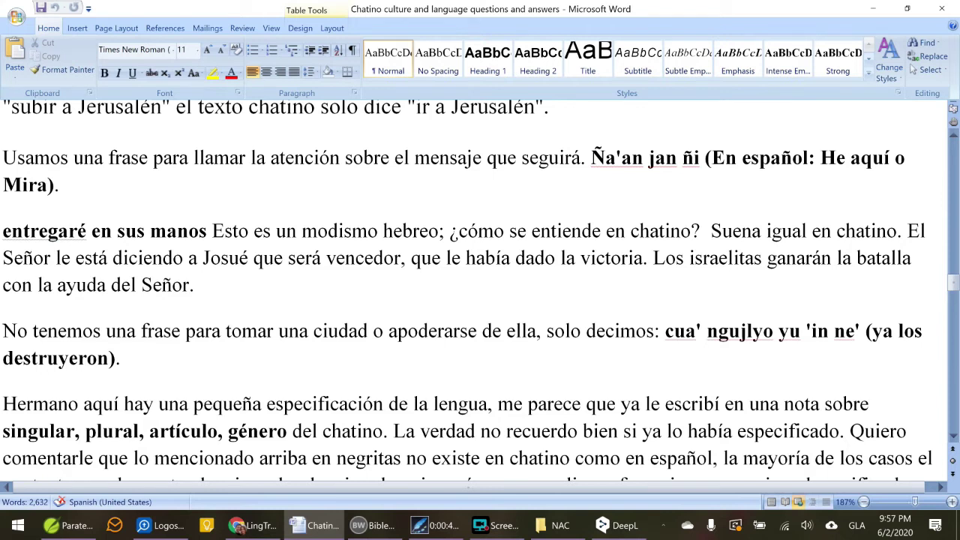
scroll(480, 293, "down", 9)
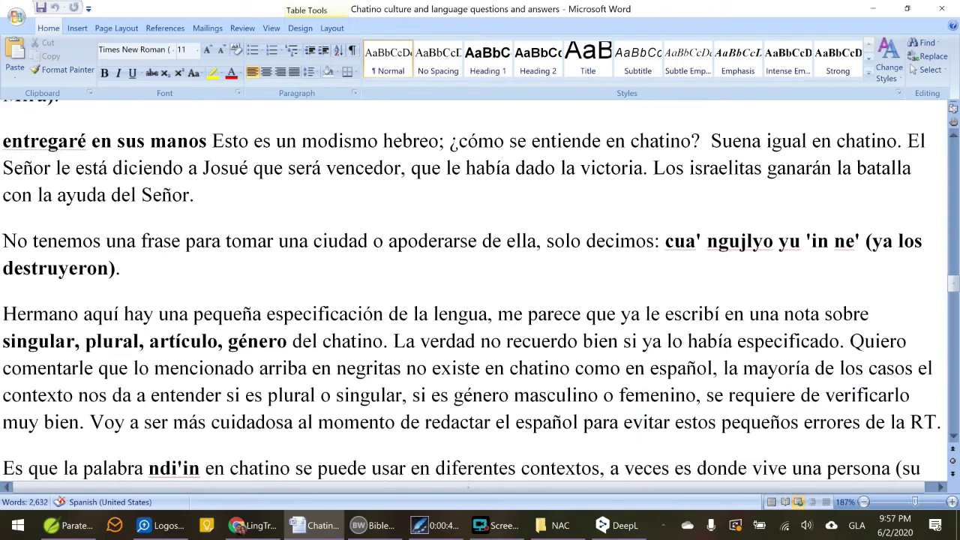
scroll(480, 292, "down", 3)
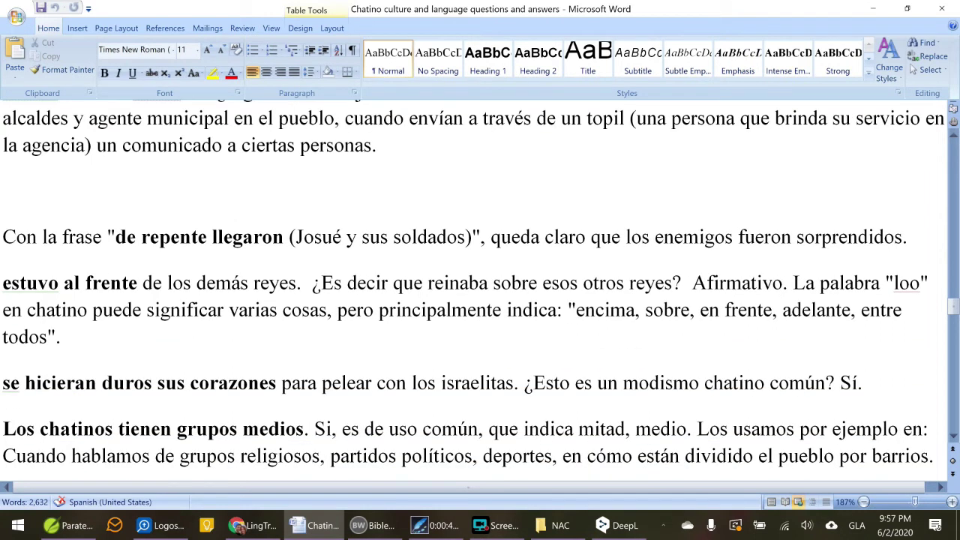
scroll(480, 293, "down", 12)
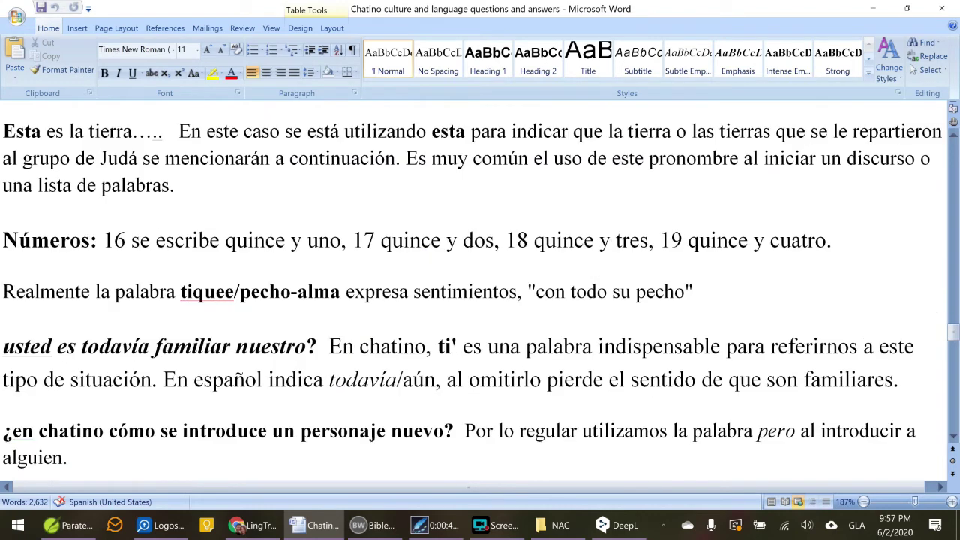
left_click(872, 9)
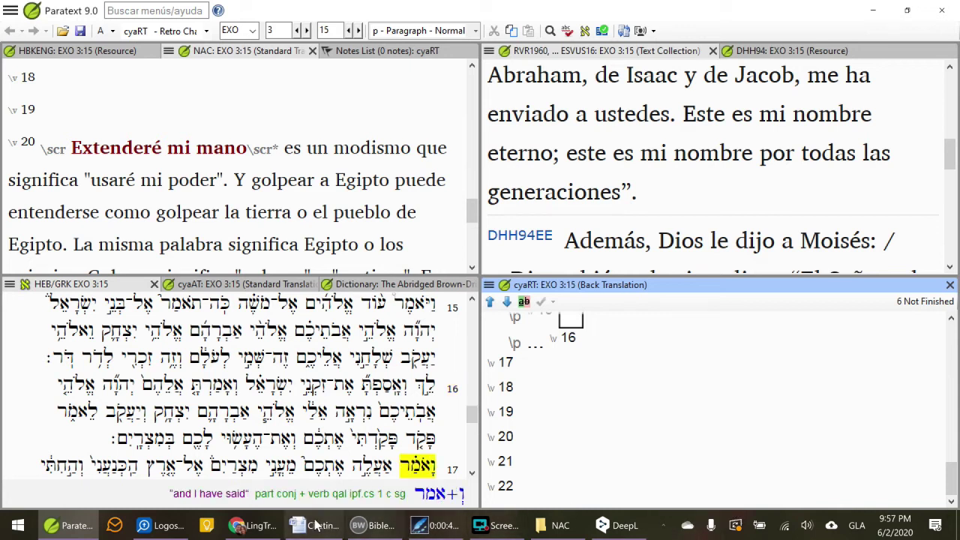
mouse_move(314, 530)
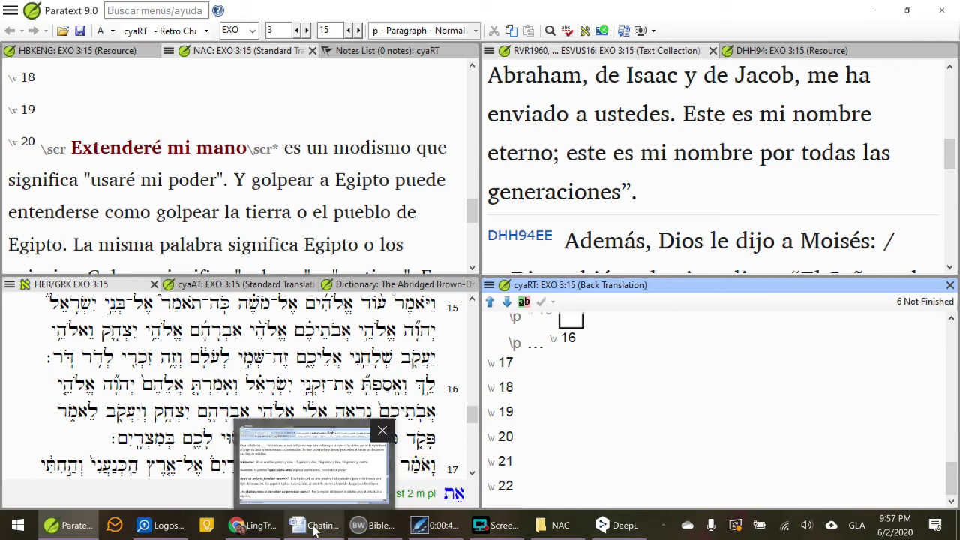
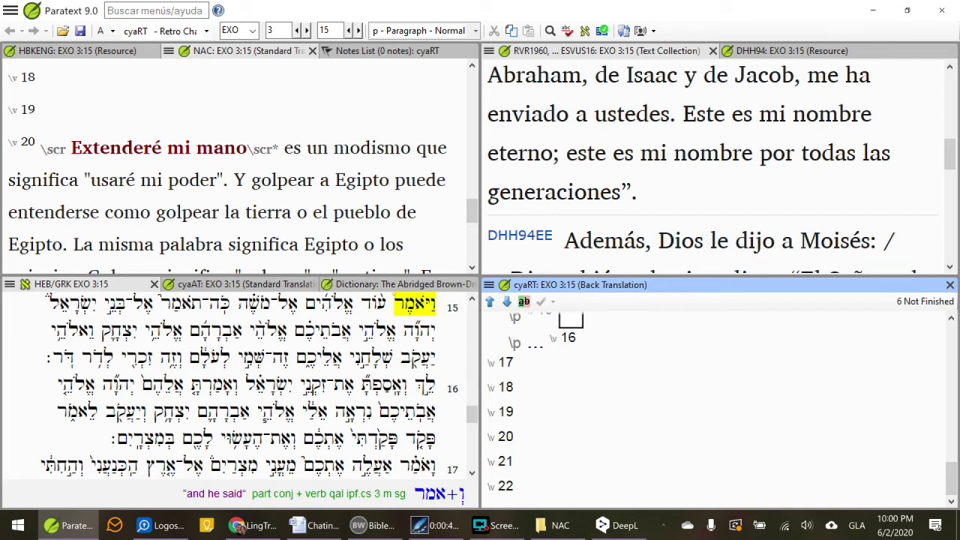
Navigate Paratext to Ezra 6:4 and show the HBKENG handbook comment on that verse
left_click(233, 30)
type("EZ")
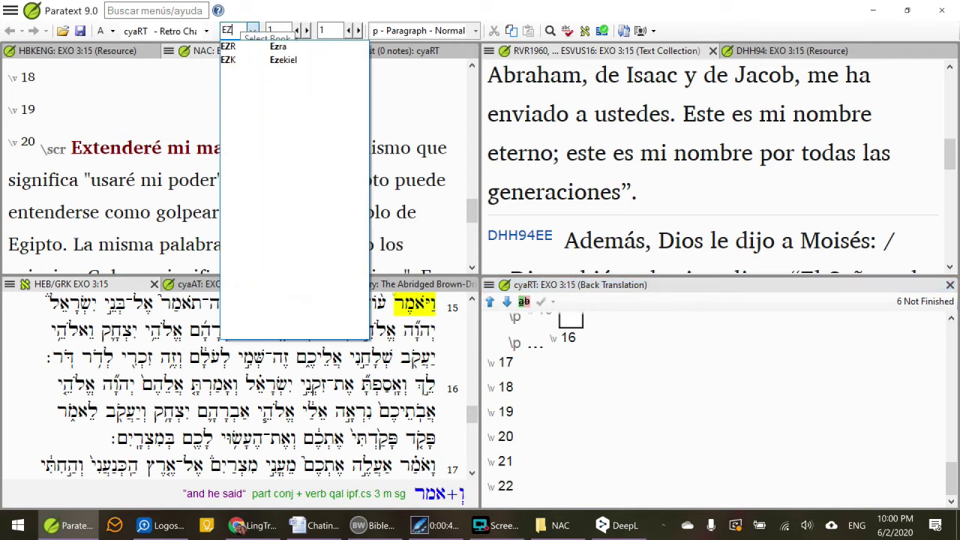
type("R")
key("Return")
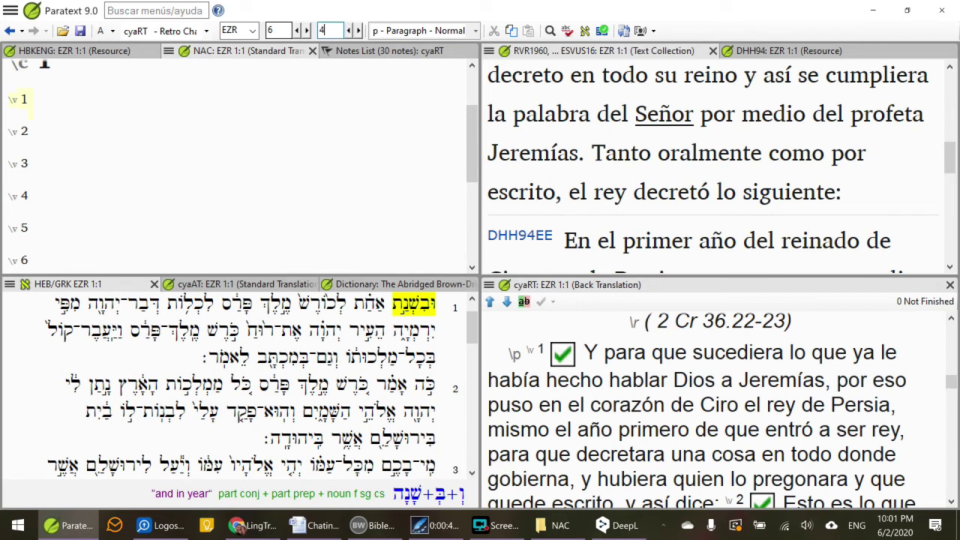
key("Return")
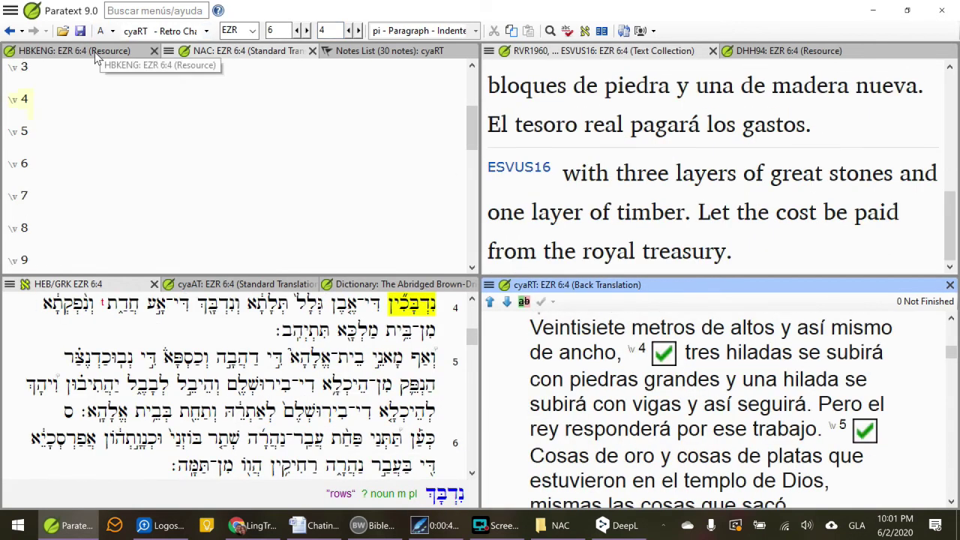
left_click(95, 51)
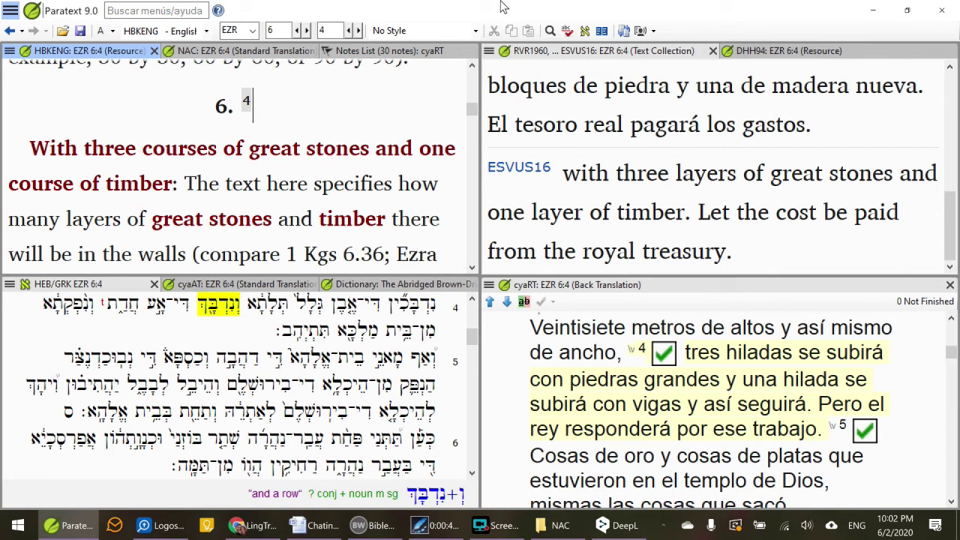
Minimize the windows in front to show Express Scribe with its list of Esdras chapter recordings
left_click(879, 9)
left_click(871, 11)
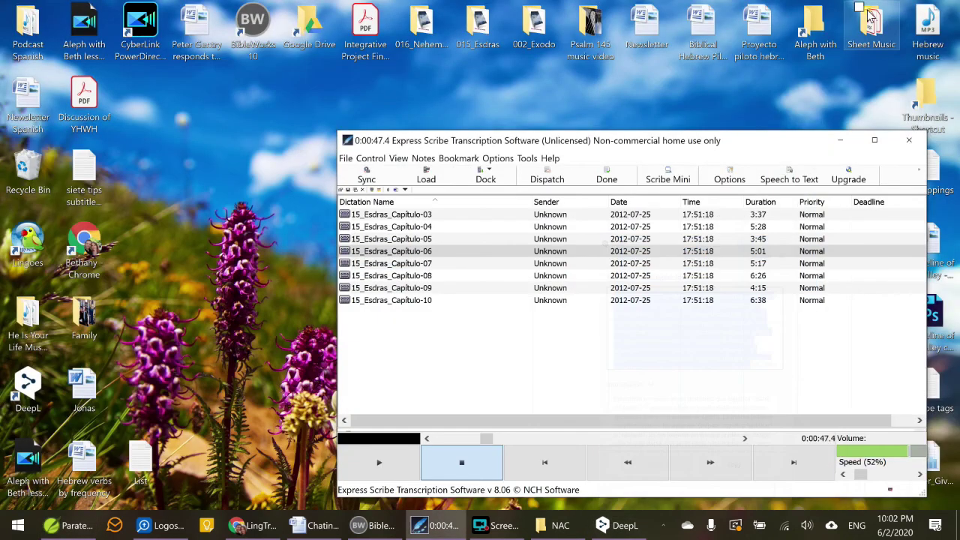
View the chapter recordings in the 015_Esdras desktop folder, close it, and reposition the Express Scribe window
double_click(478, 30)
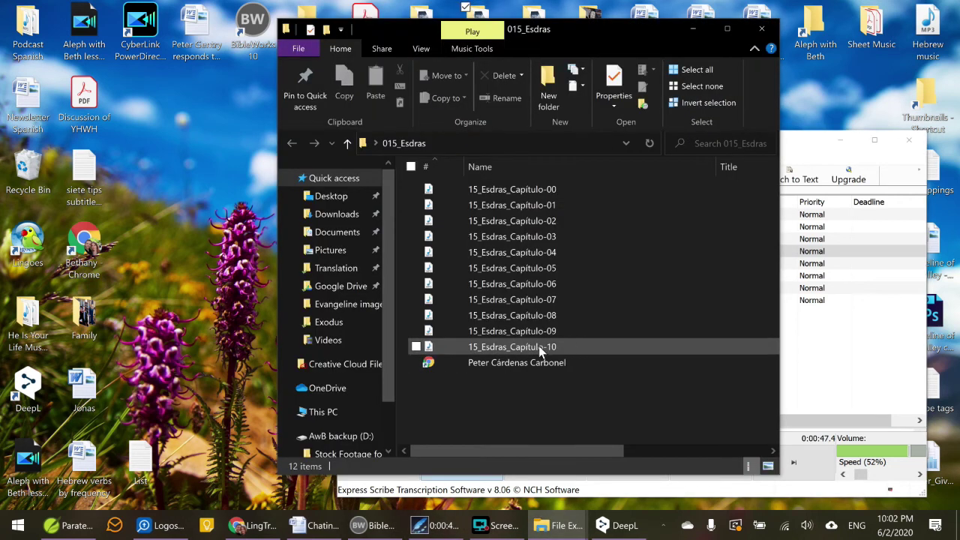
left_click(762, 30)
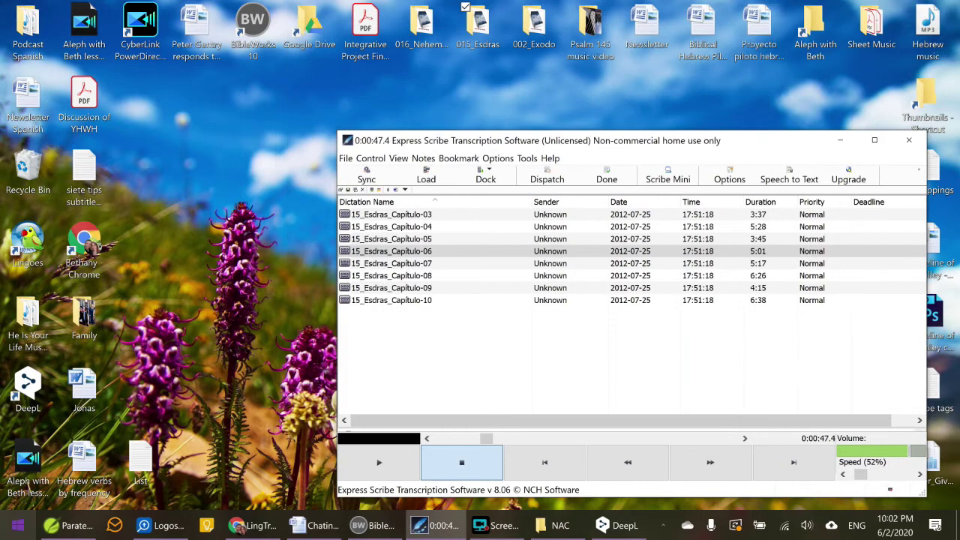
key("super")
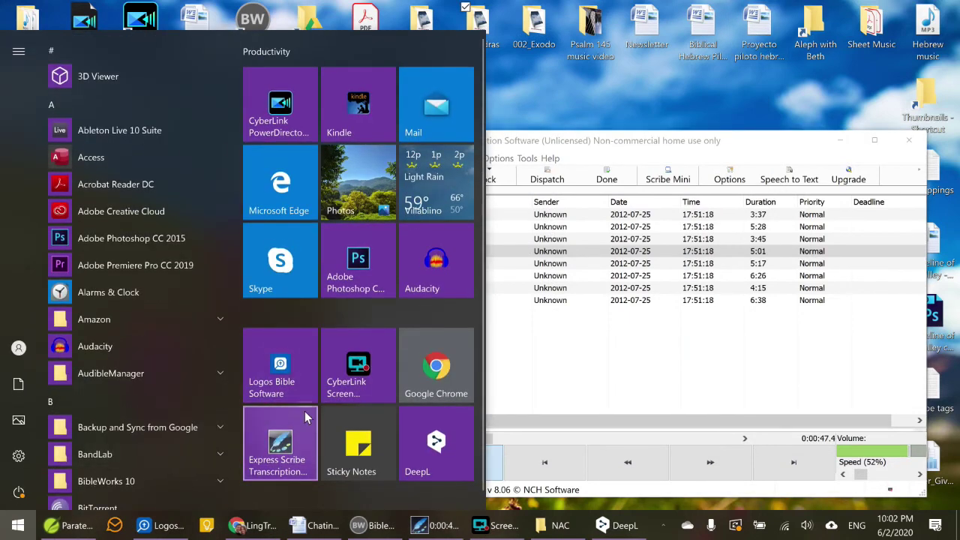
left_click_drag(637, 137, 564, 106)
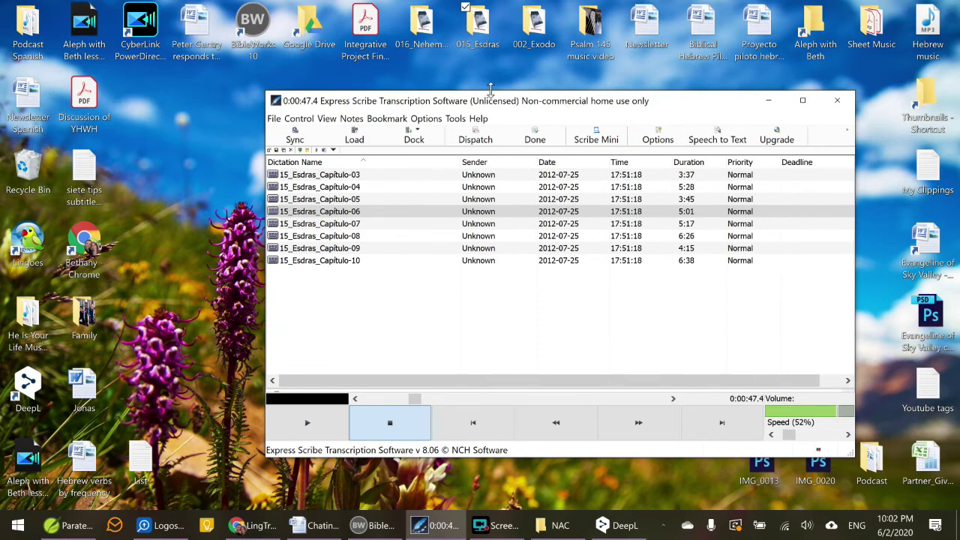
left_click_drag(394, 101, 360, 103)
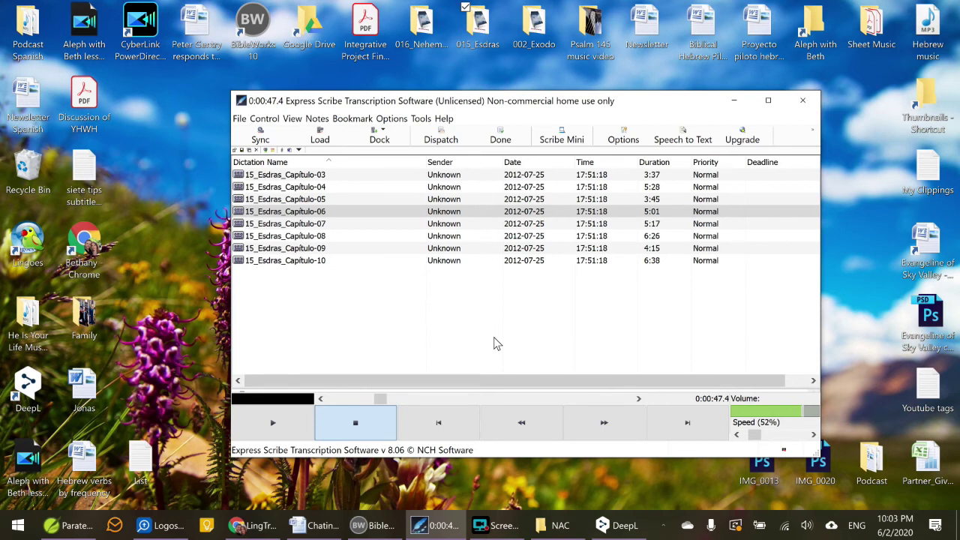
Open the Playback settings of Express Scribe and move the options dialog clear of the dictation list
left_click(390, 122)
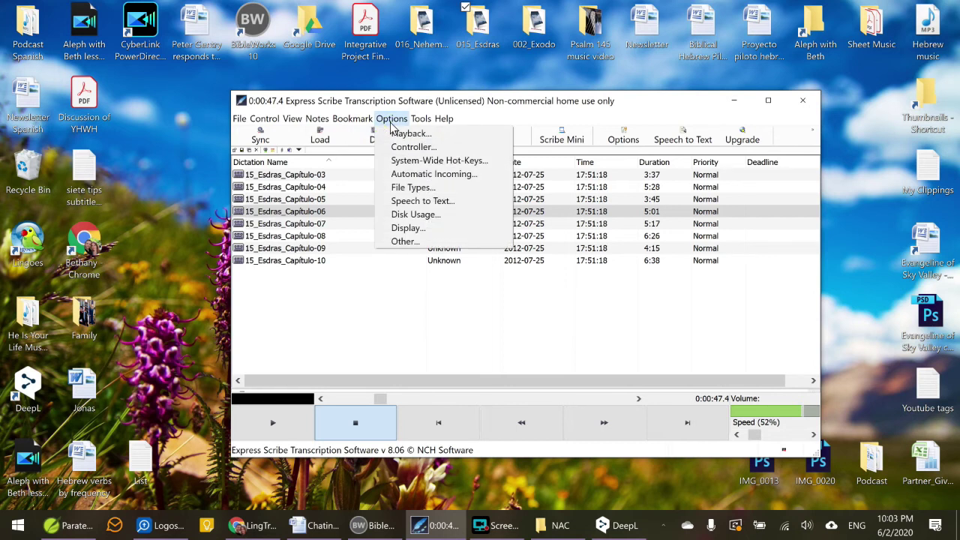
mouse_move(421, 122)
left_click(421, 122)
left_click(421, 121)
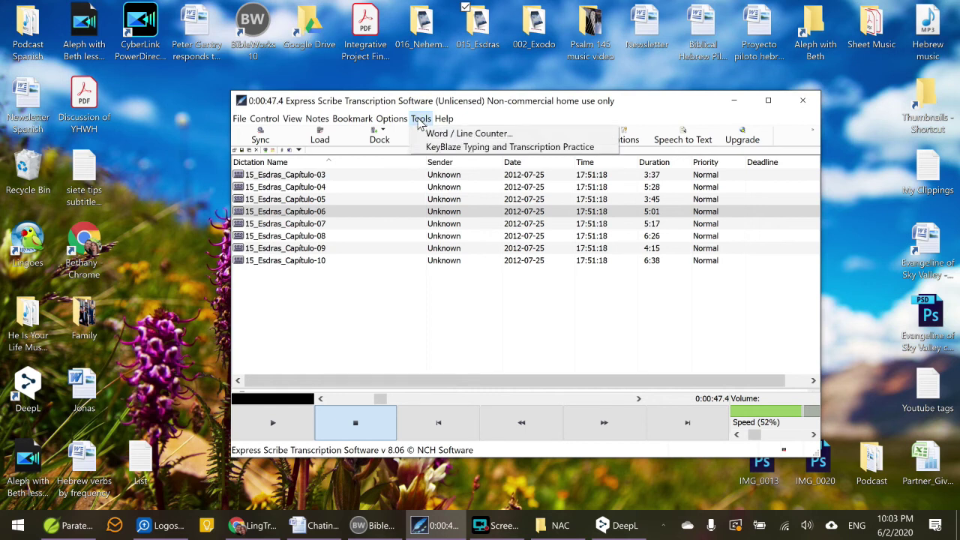
mouse_move(399, 123)
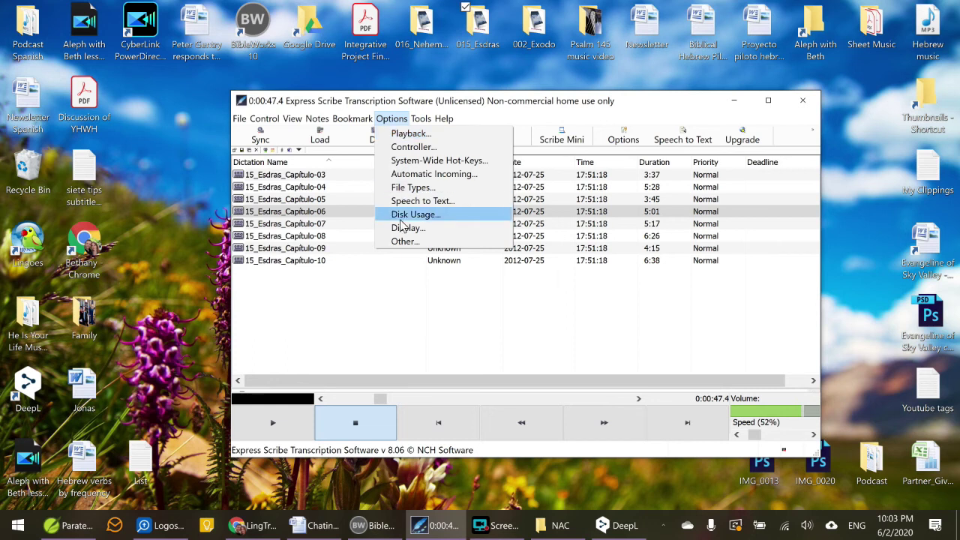
left_click(405, 134)
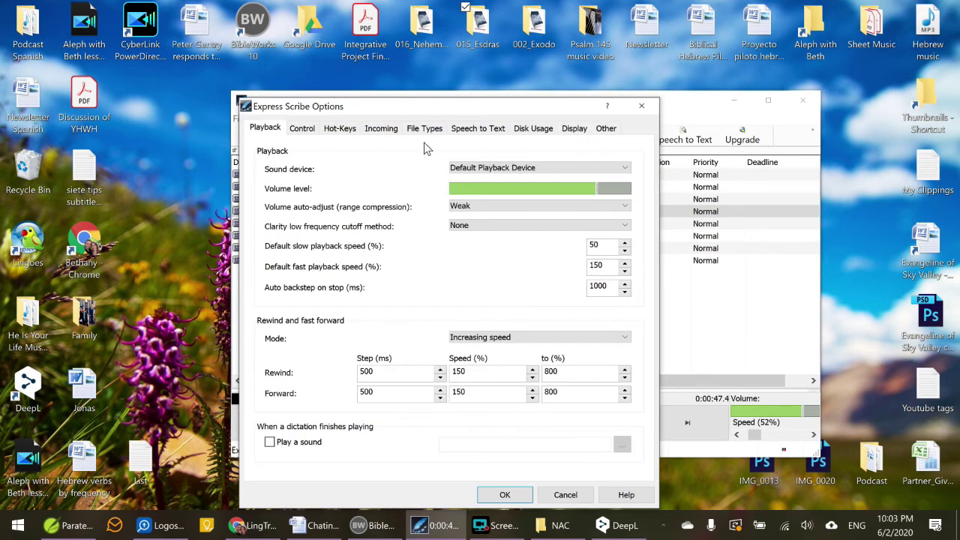
left_click_drag(366, 105, 416, 92)
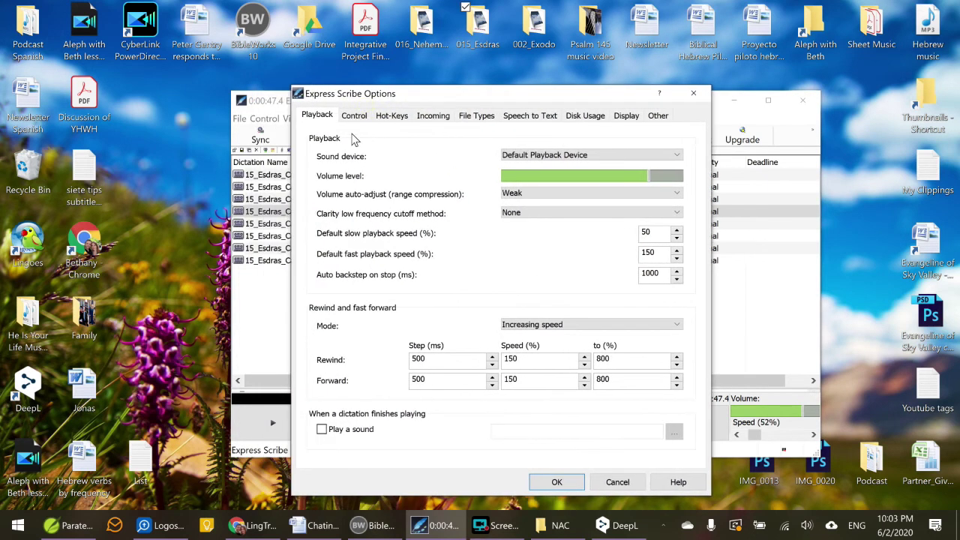
Review the system-wide hot-key assignments for Stop, Play, Rewind and Fast Forward, and close the options dialog
left_click(391, 118)
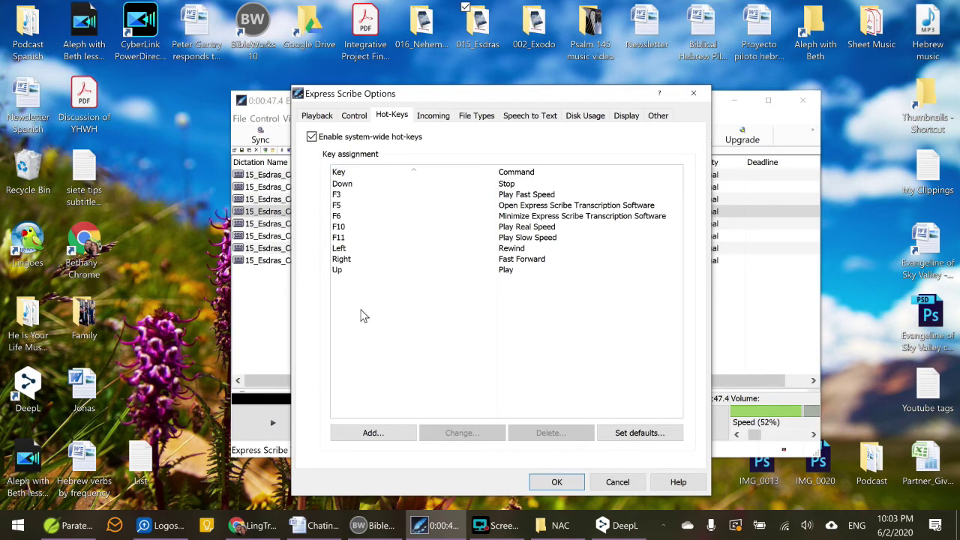
left_click(374, 184)
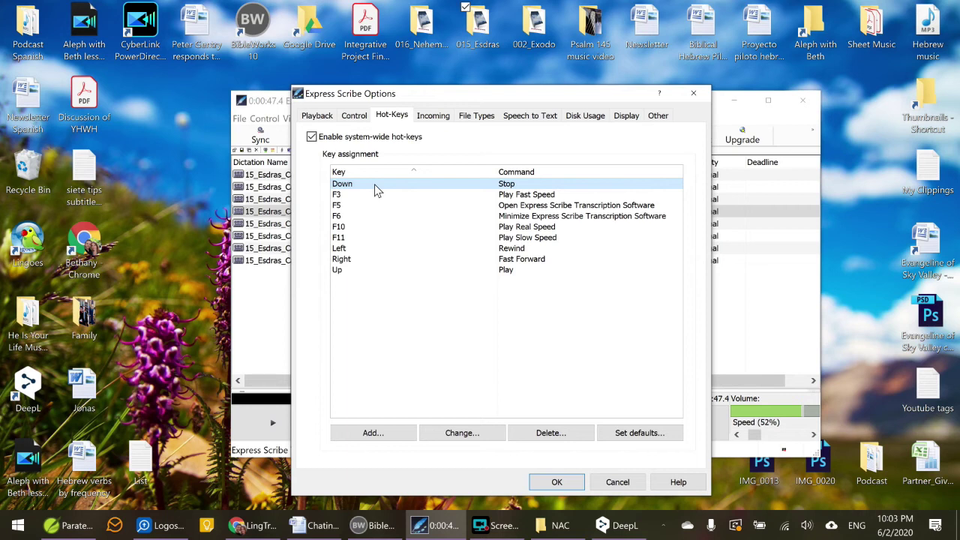
left_click(375, 273)
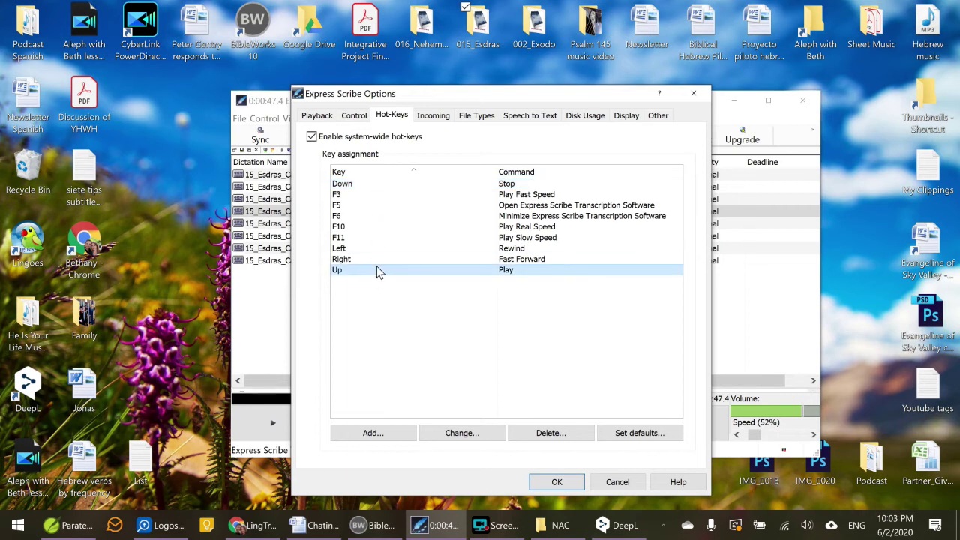
left_click(380, 260)
left_click(379, 250)
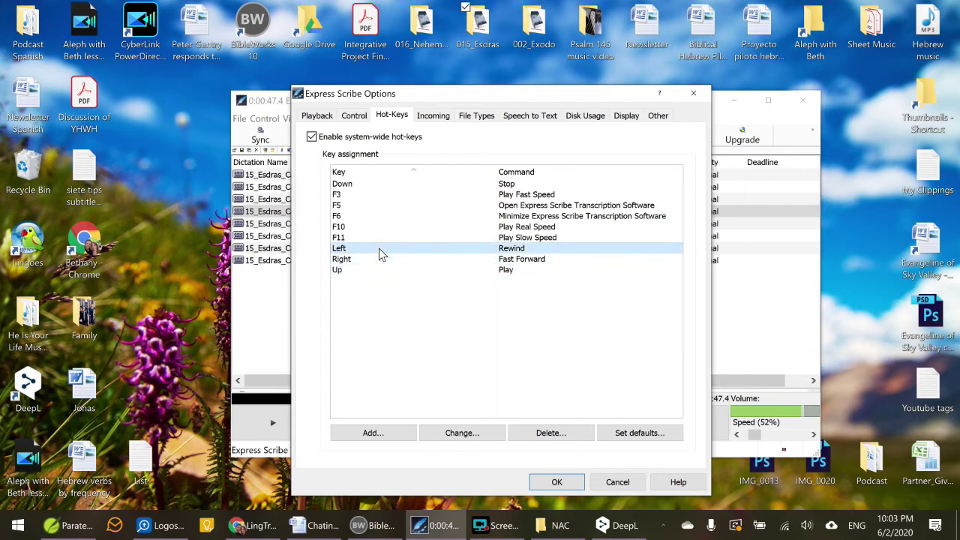
left_click(380, 259)
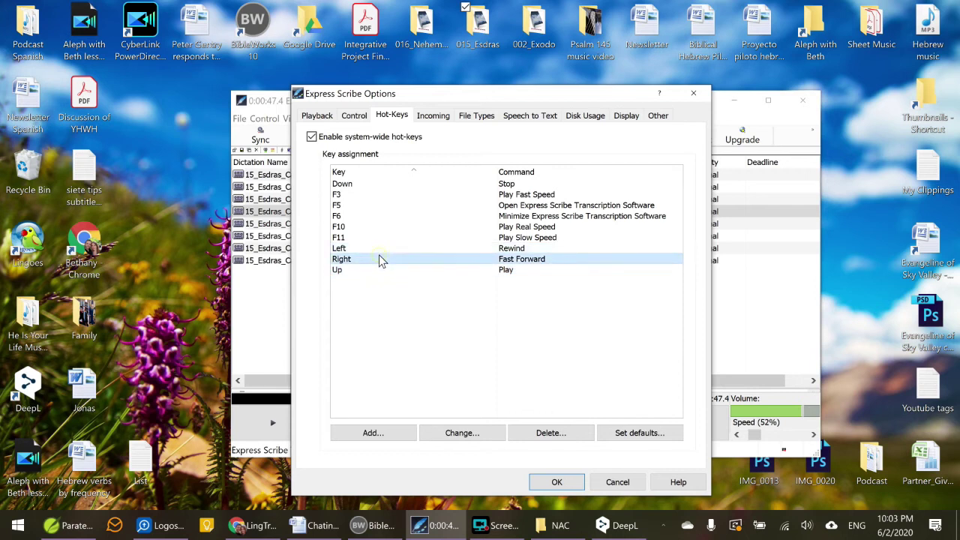
left_click(556, 483)
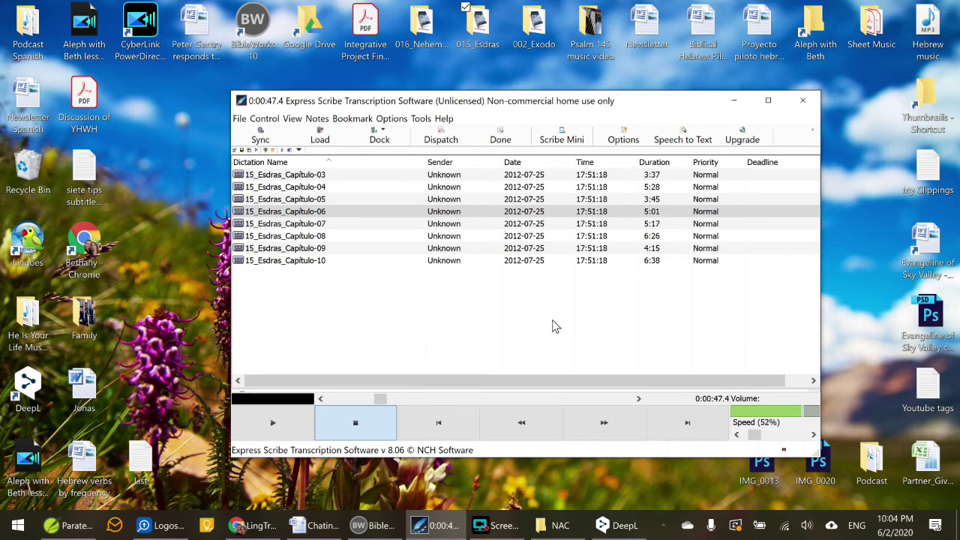
Switch to Paratext to compare Ezra 6:4 in the text collection and DHH94, and check the playback speed control in Express Scribe
key("alt+Tab")
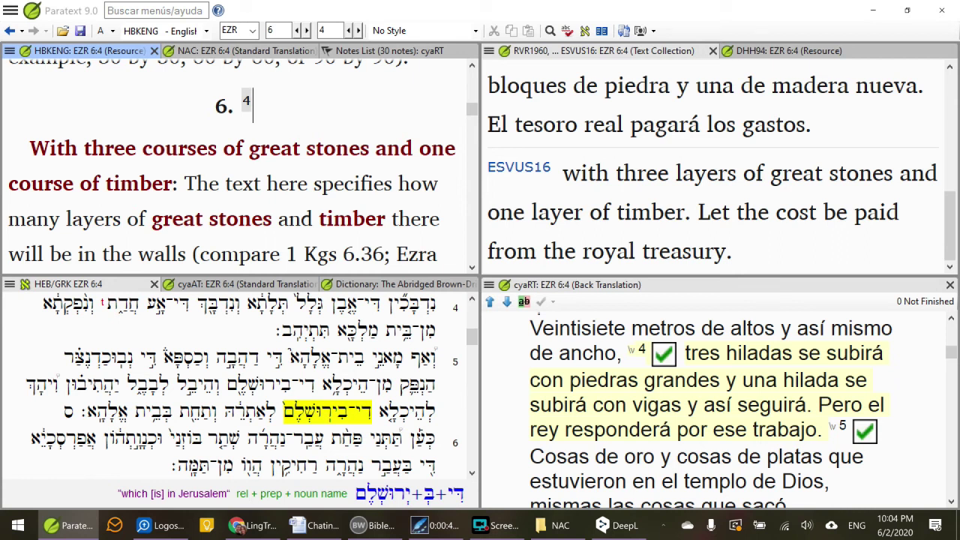
scroll(713, 165, "up", 5)
scroll(859, 212, "down", 1)
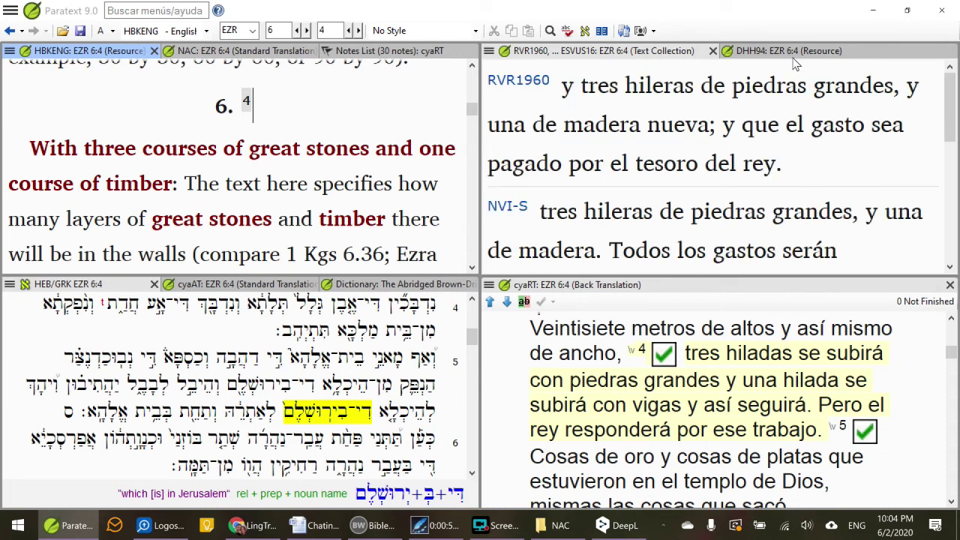
left_click(784, 51)
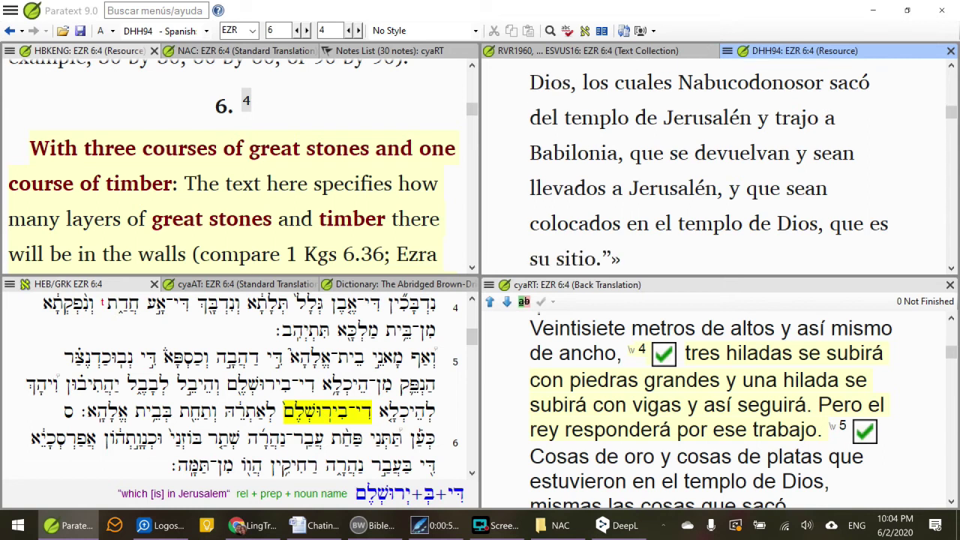
left_click(665, 53)
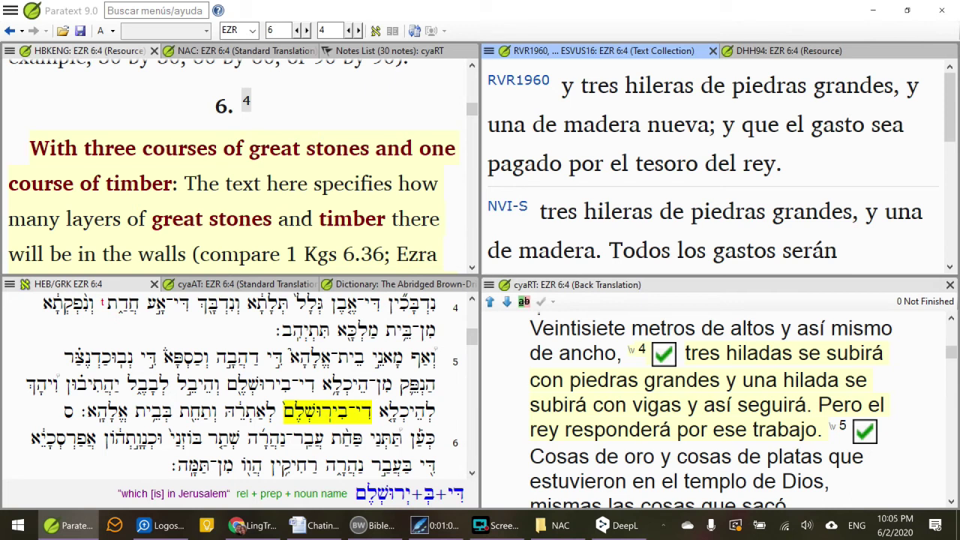
left_click(439, 525)
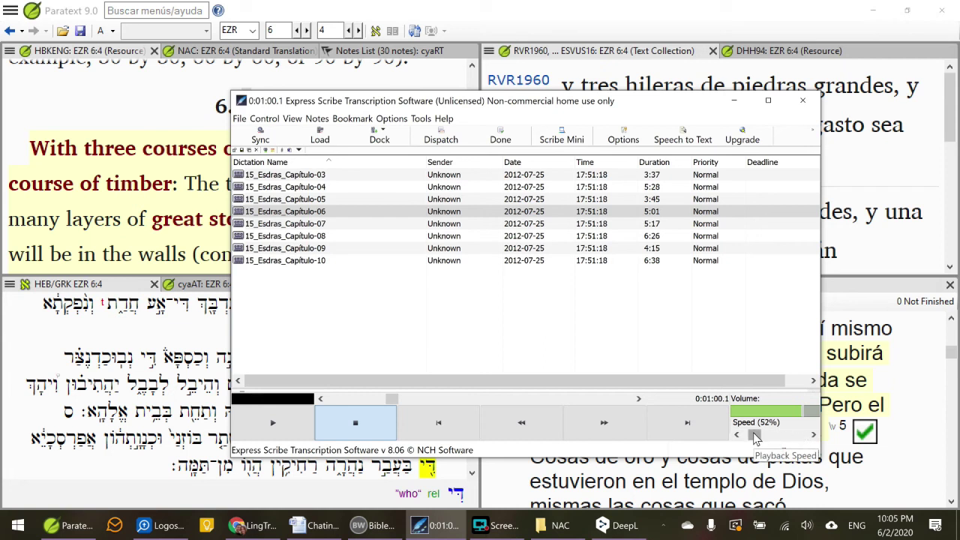
left_click(734, 100)
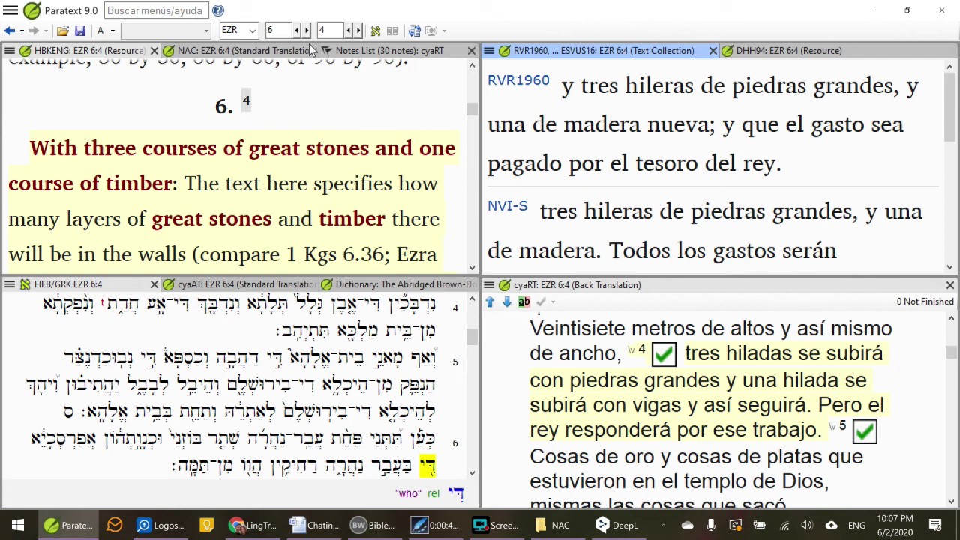
Navigate Paratext to Ezra chapter 2 and show the cyaRT notes list
left_click(271, 30)
type("2")
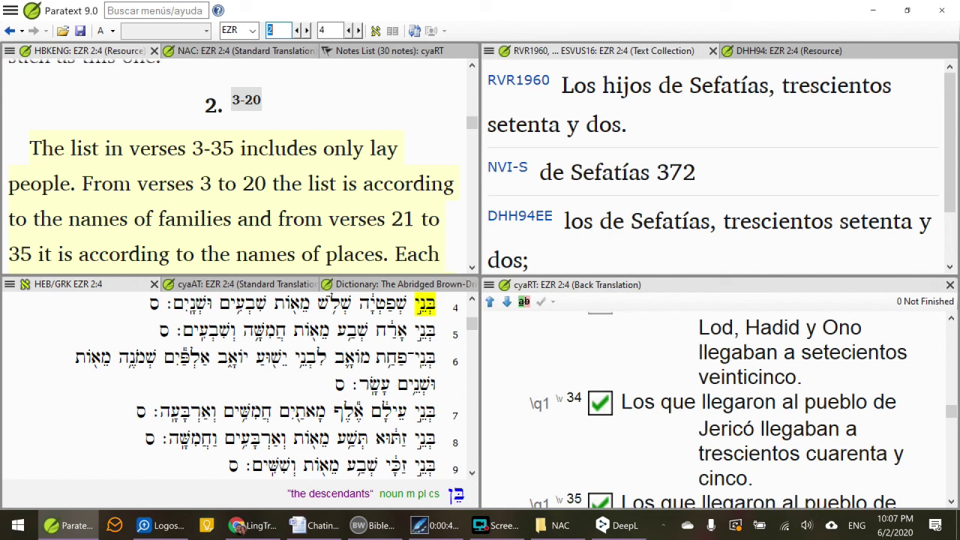
key("alt+Tab")
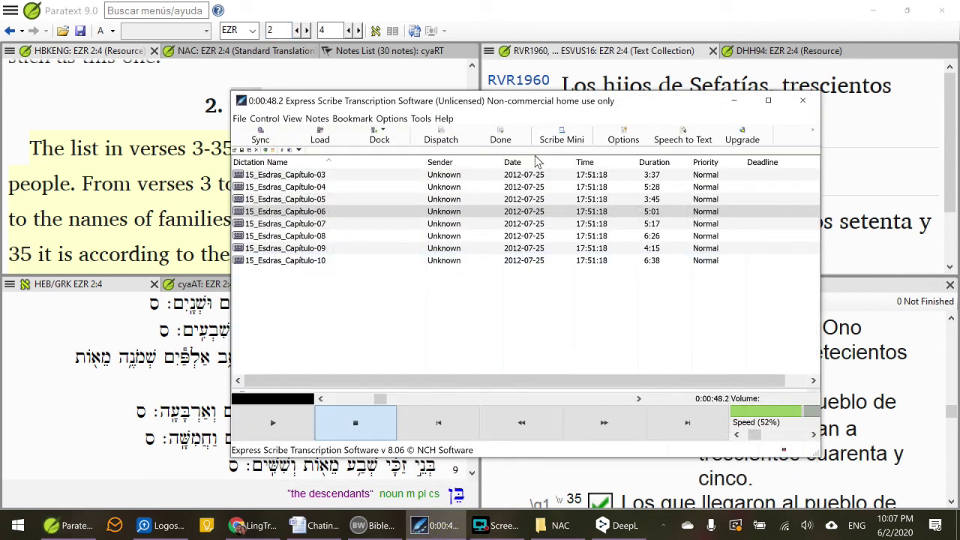
key("alt+Tab")
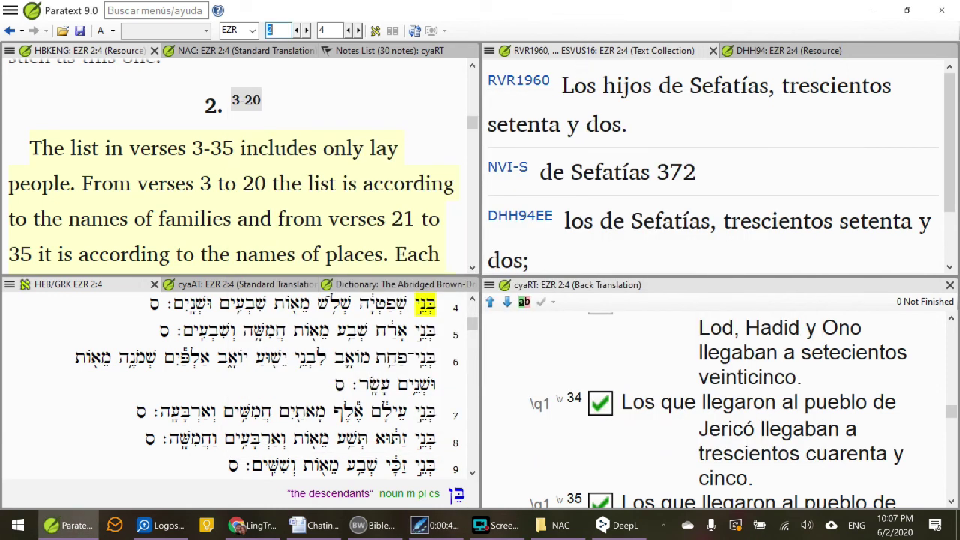
left_click(383, 51)
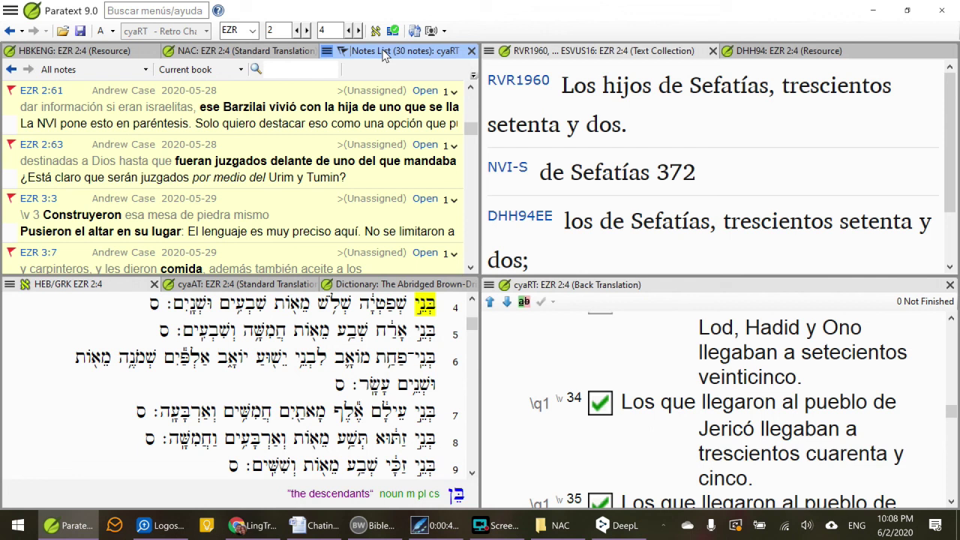